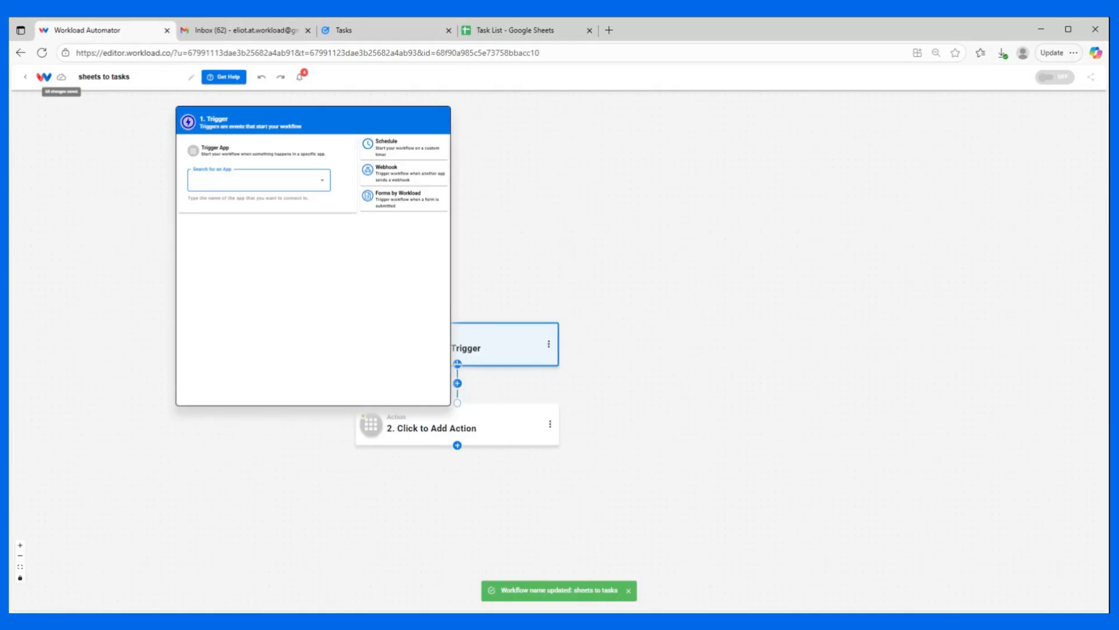
Set the workflow trigger to Google Sheets with the New Spreadsheet Row event, keeping the already connected Google Sheets account.
type("sheets")
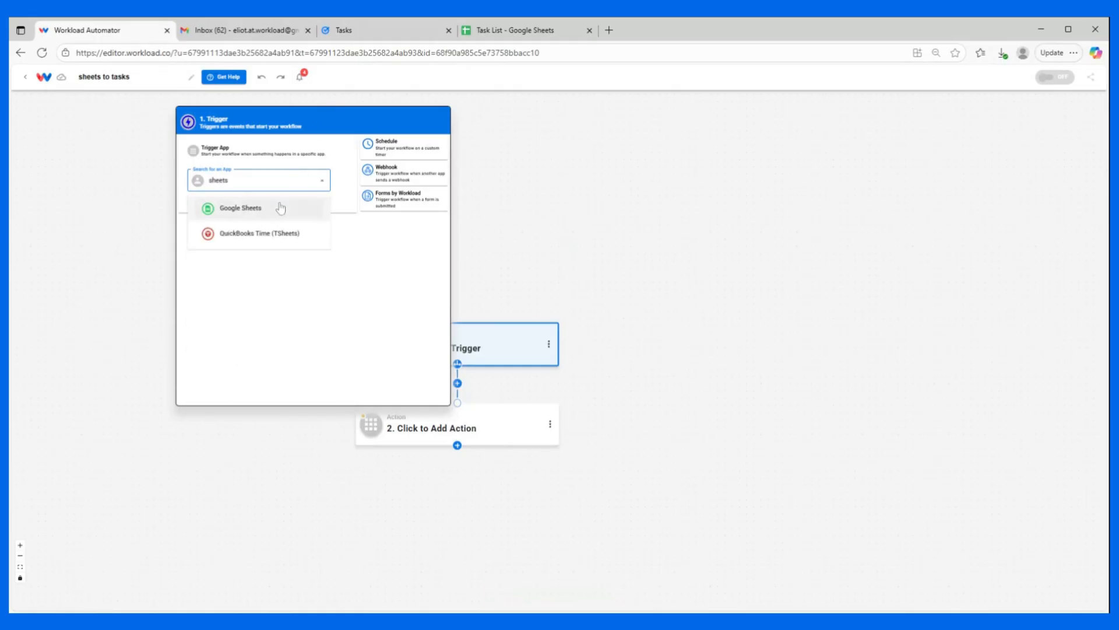
left_click(281, 208)
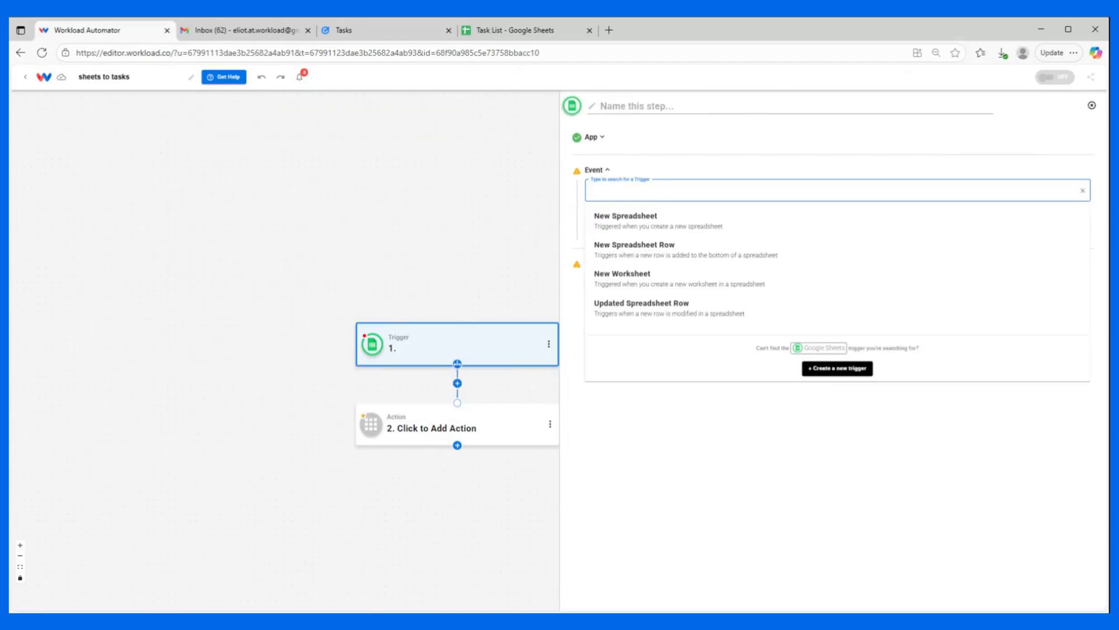
left_click(642, 257)
left_click(652, 228)
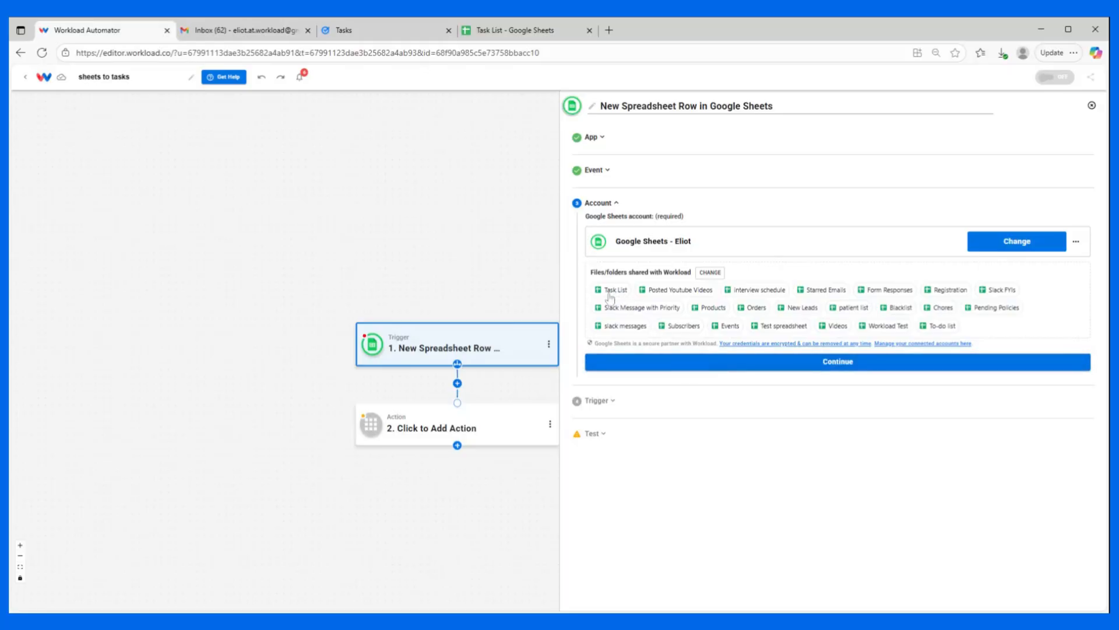
left_click(712, 366)
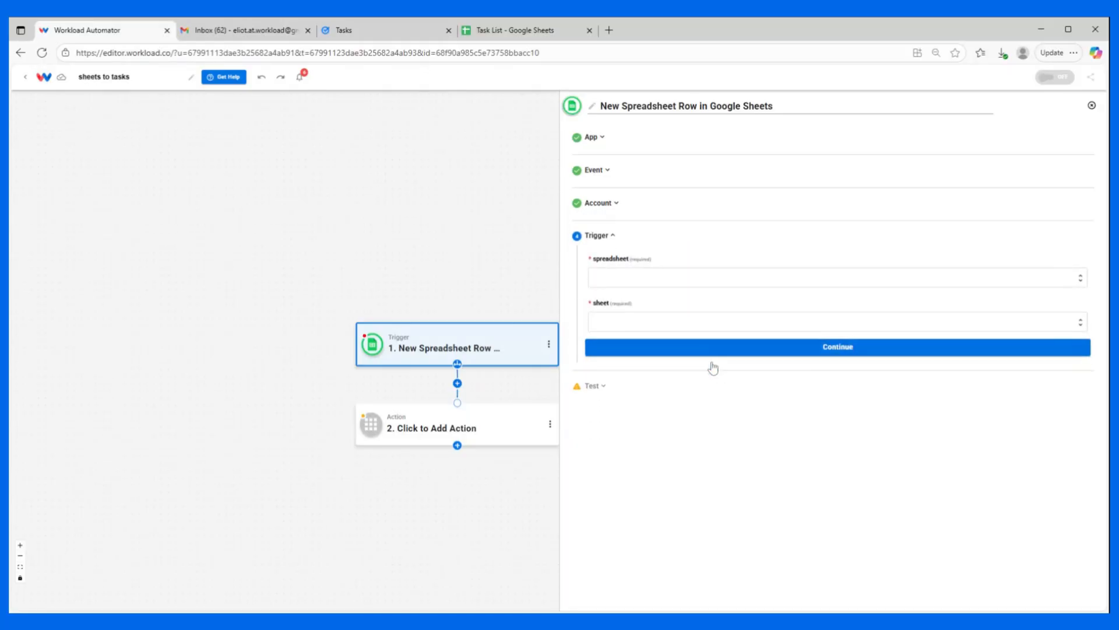
Point the trigger to Sheet1 of the Task List spreadsheet, test it, and proceed to the action step.
left_click(642, 277)
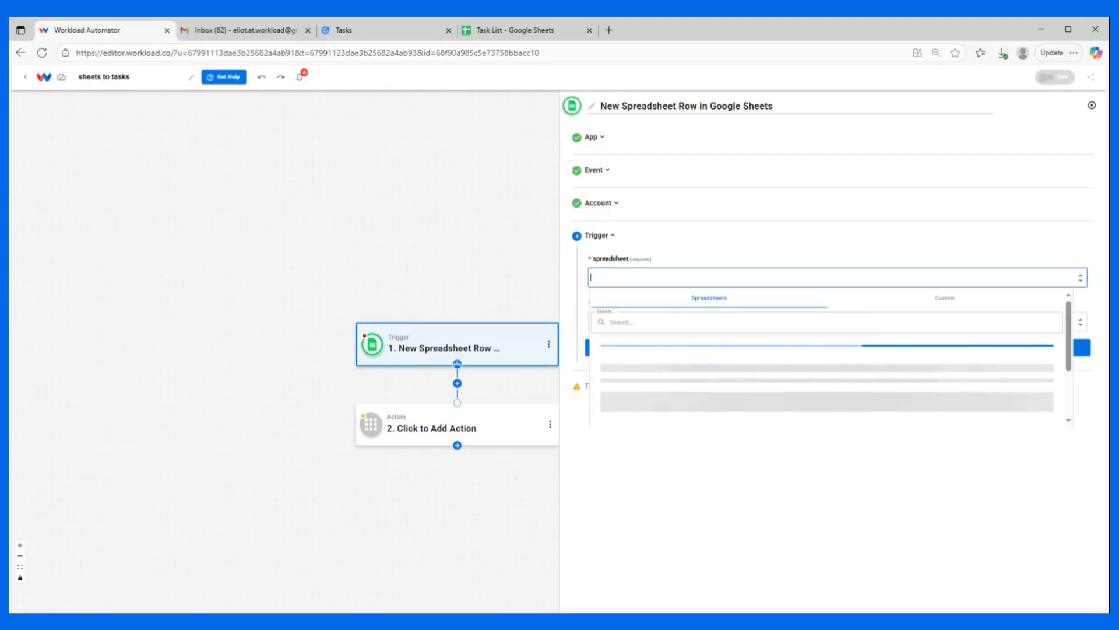
left_click(661, 351)
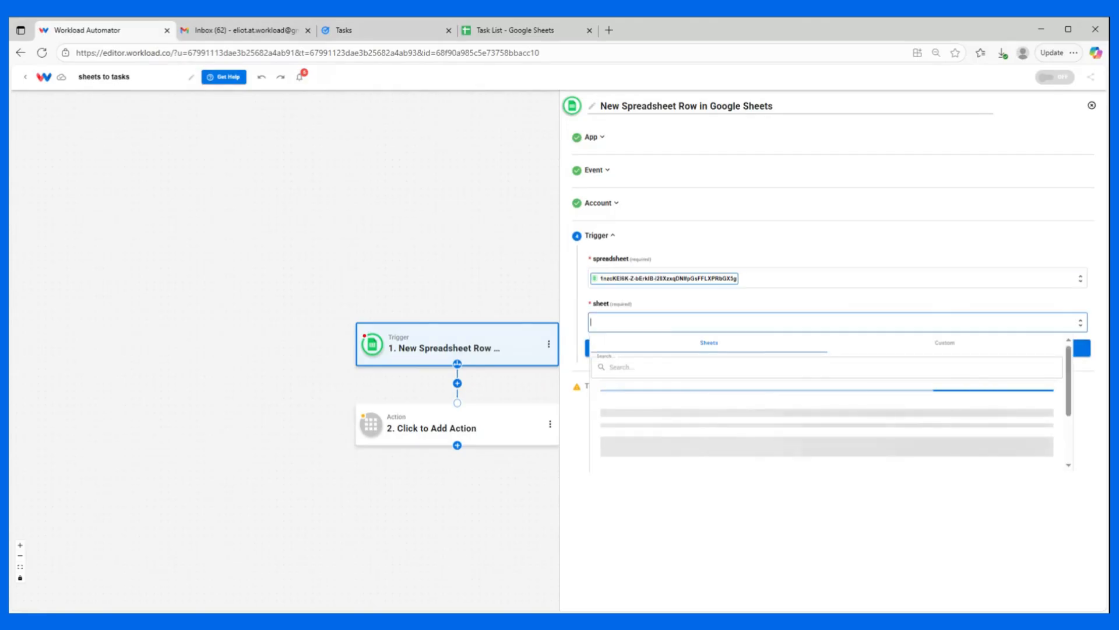
left_click(649, 402)
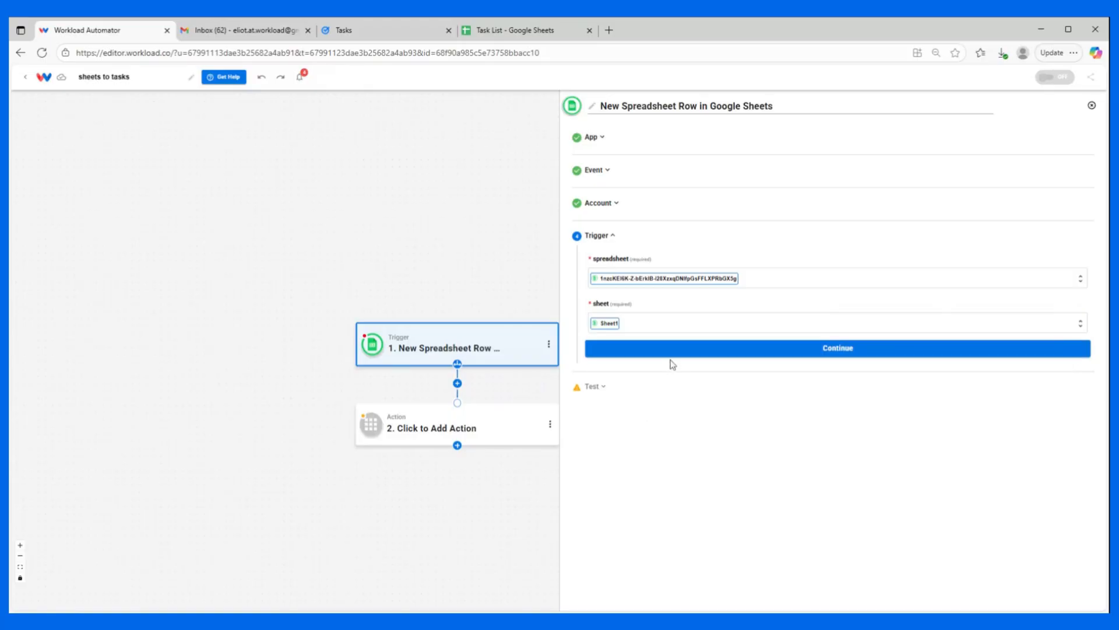
left_click(685, 350)
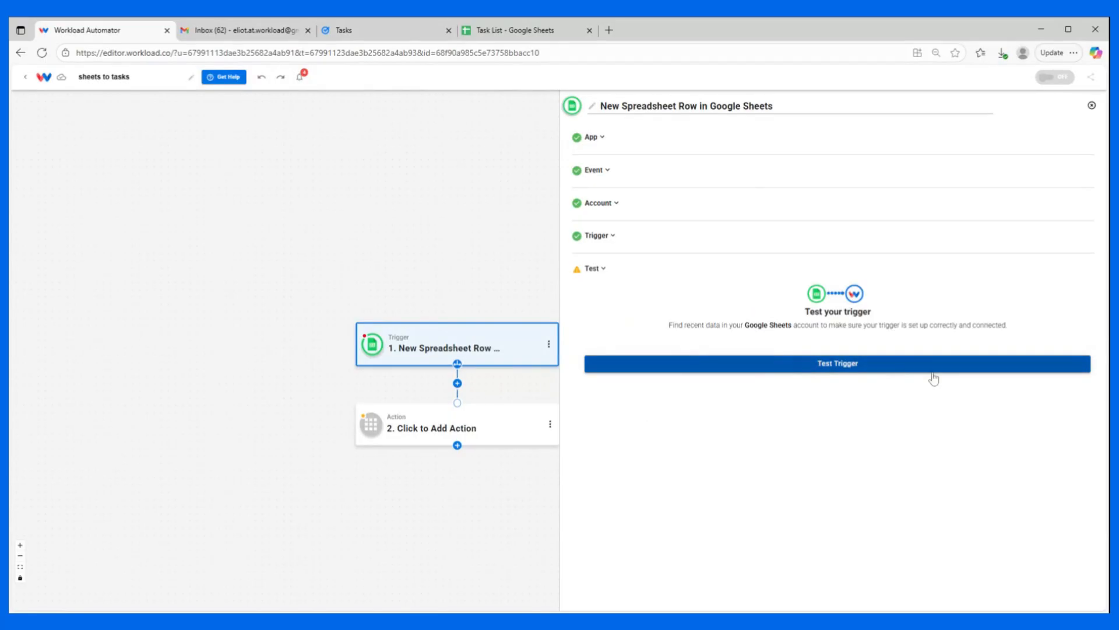
left_click(834, 372)
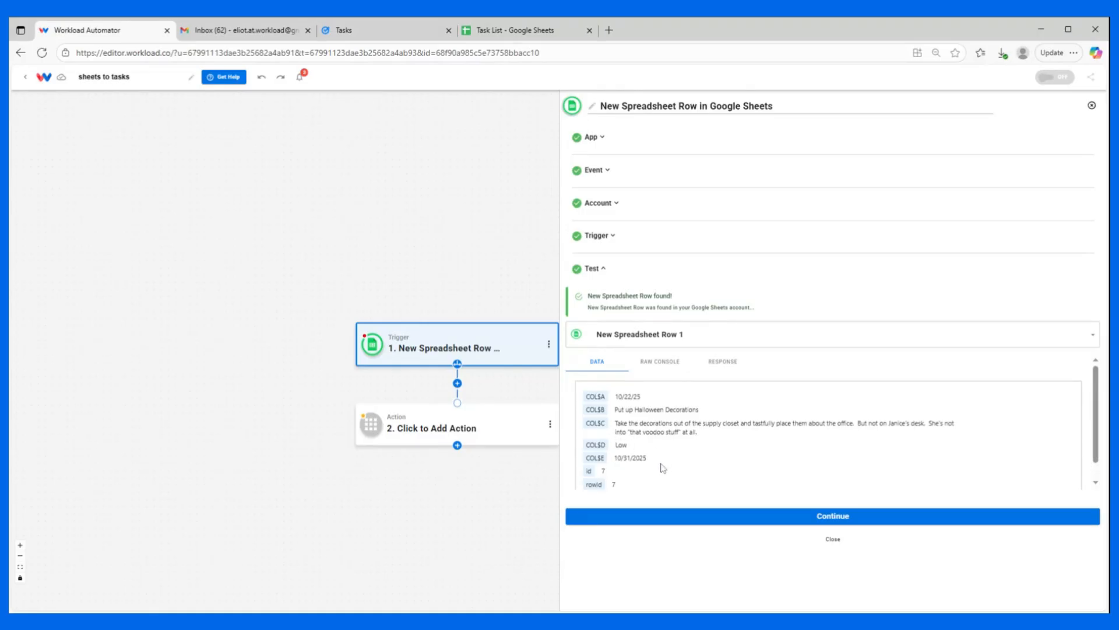
left_click(913, 518)
left_click(675, 517)
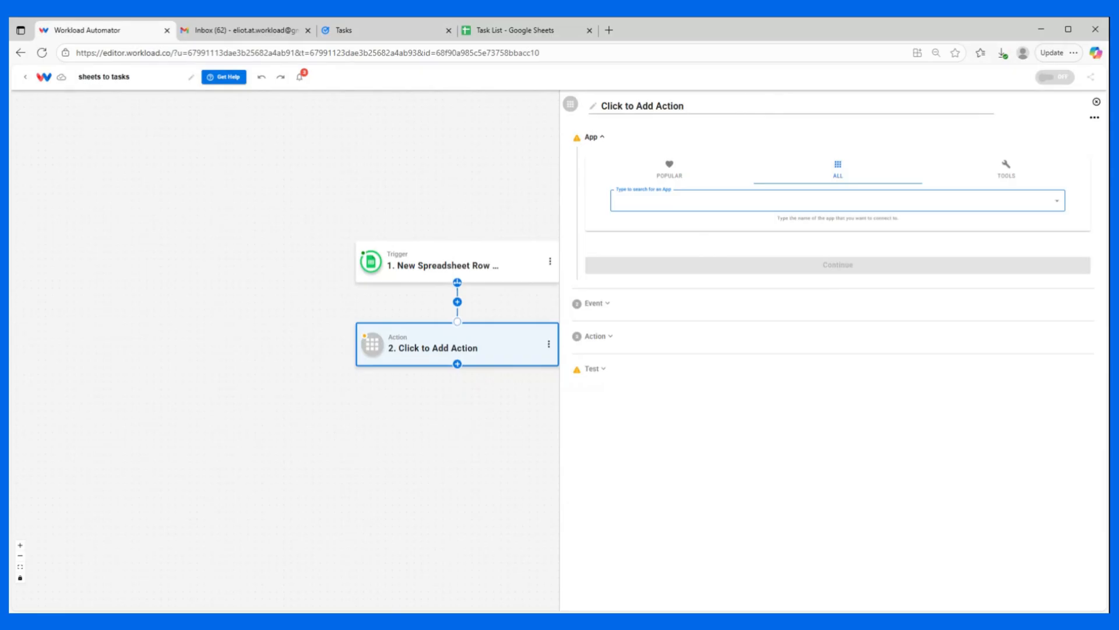
Set the action to Google Tasks with the Create Task event, keeping the already connected Google Tasks account.
type("tas")
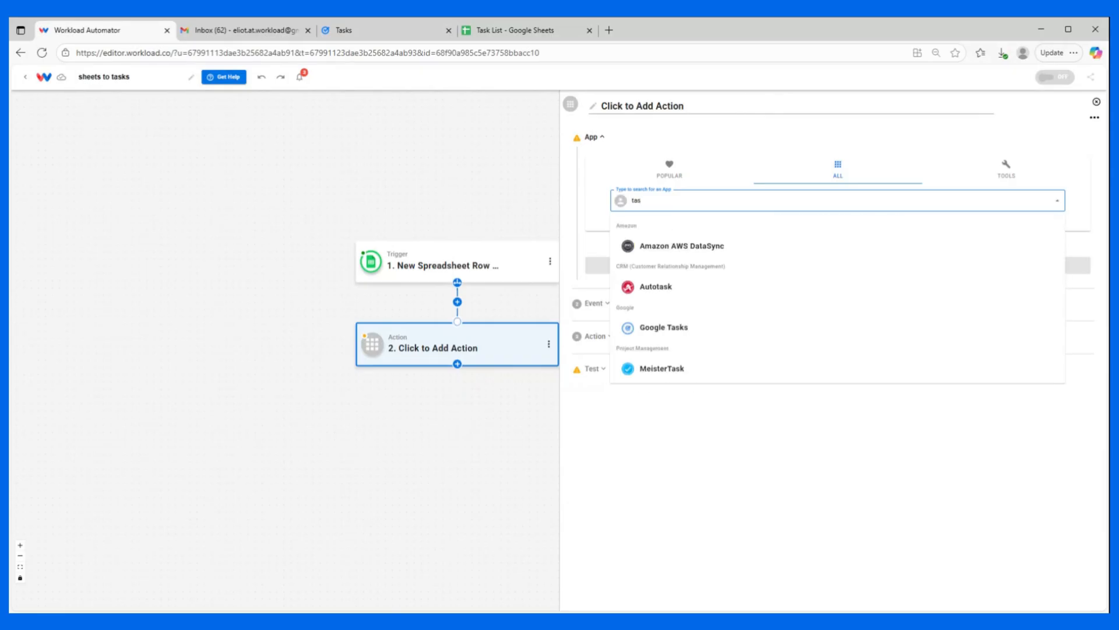
type("ks")
left_click(653, 254)
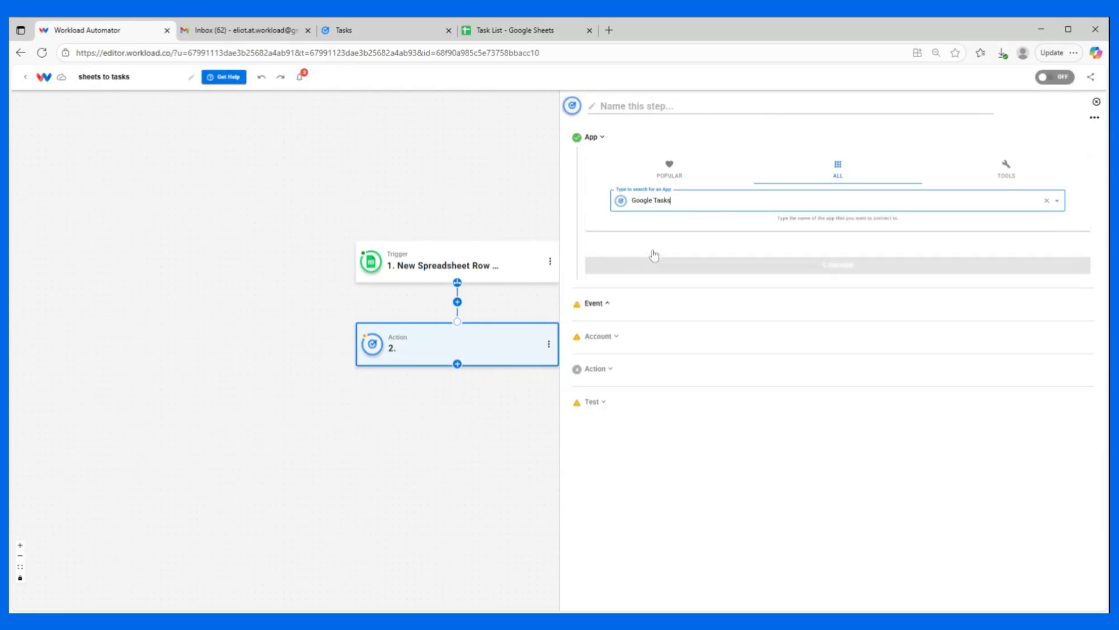
left_click(653, 259)
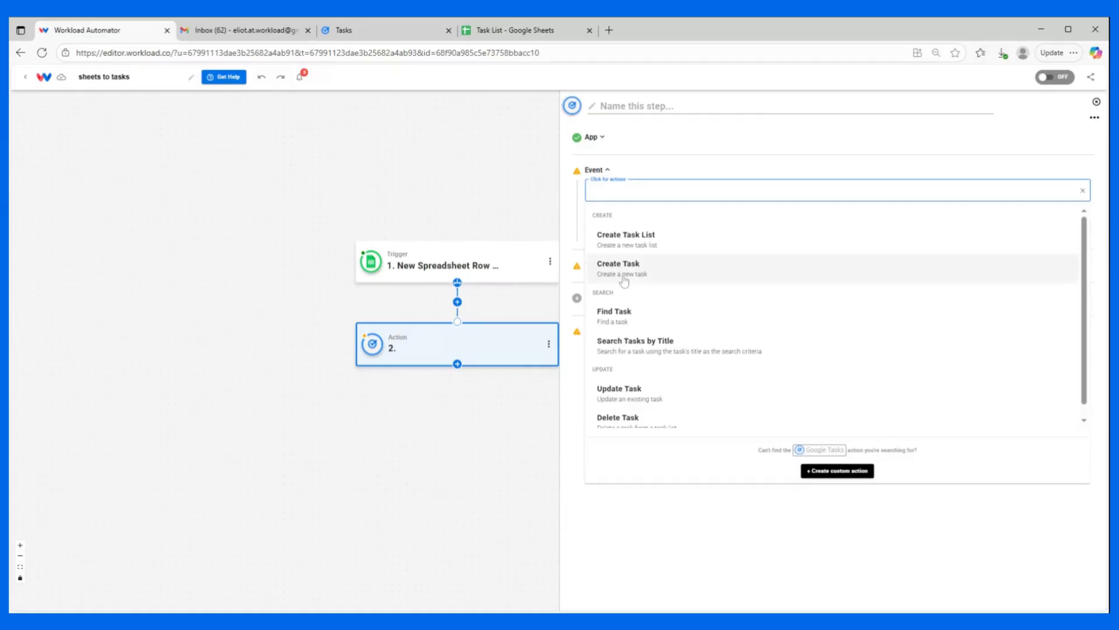
left_click(624, 280)
left_click(638, 231)
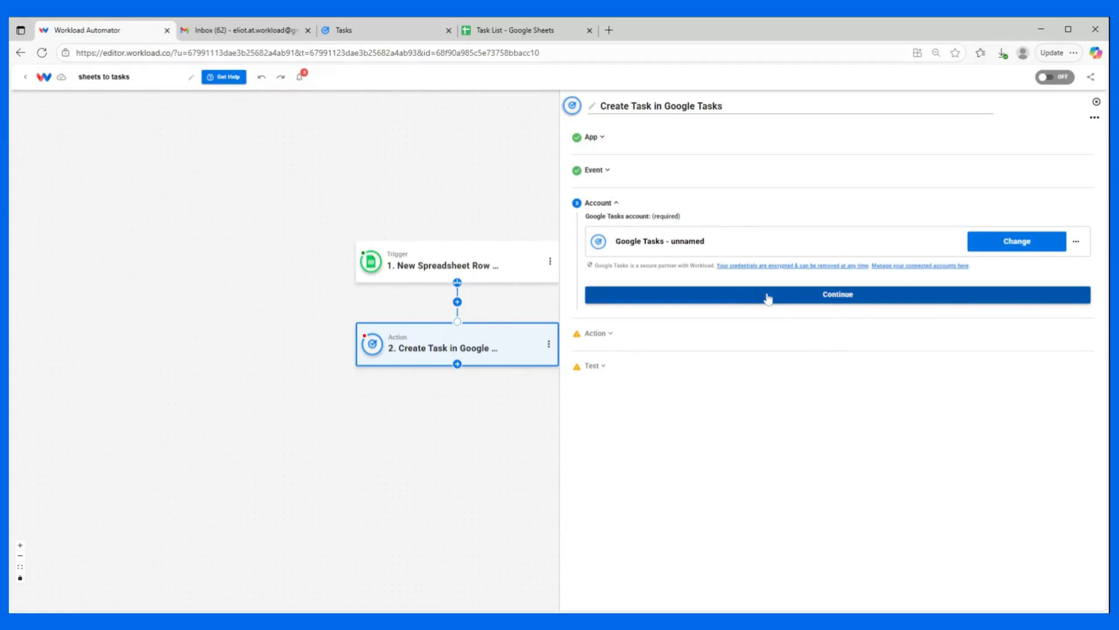
left_click(768, 299)
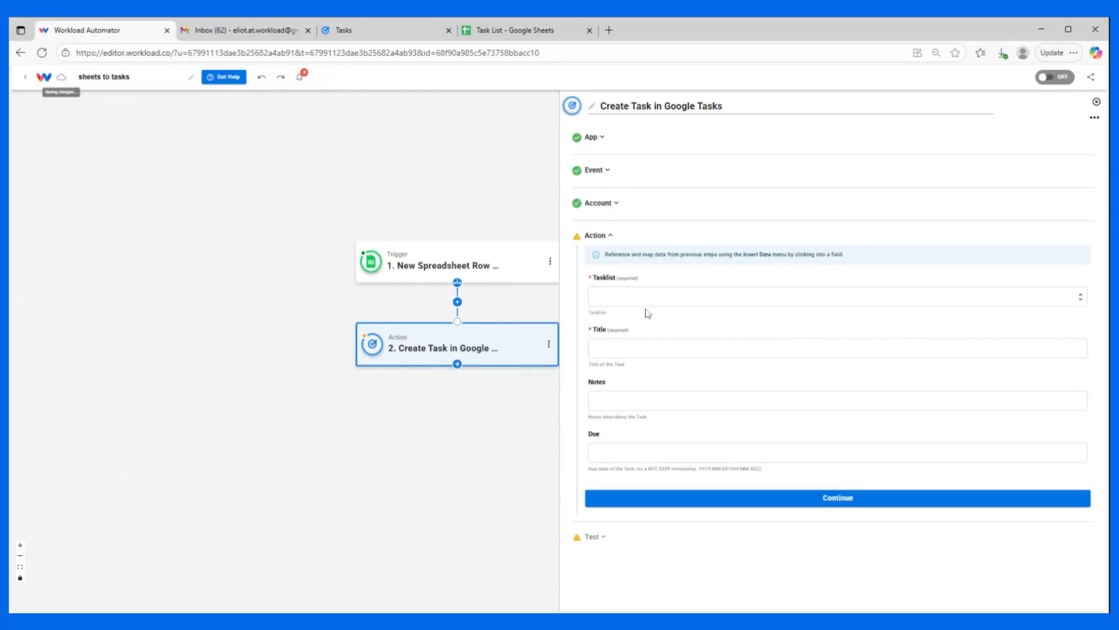
Select My Tasks as the tasklist for the Create Task action.
left_click(768, 297)
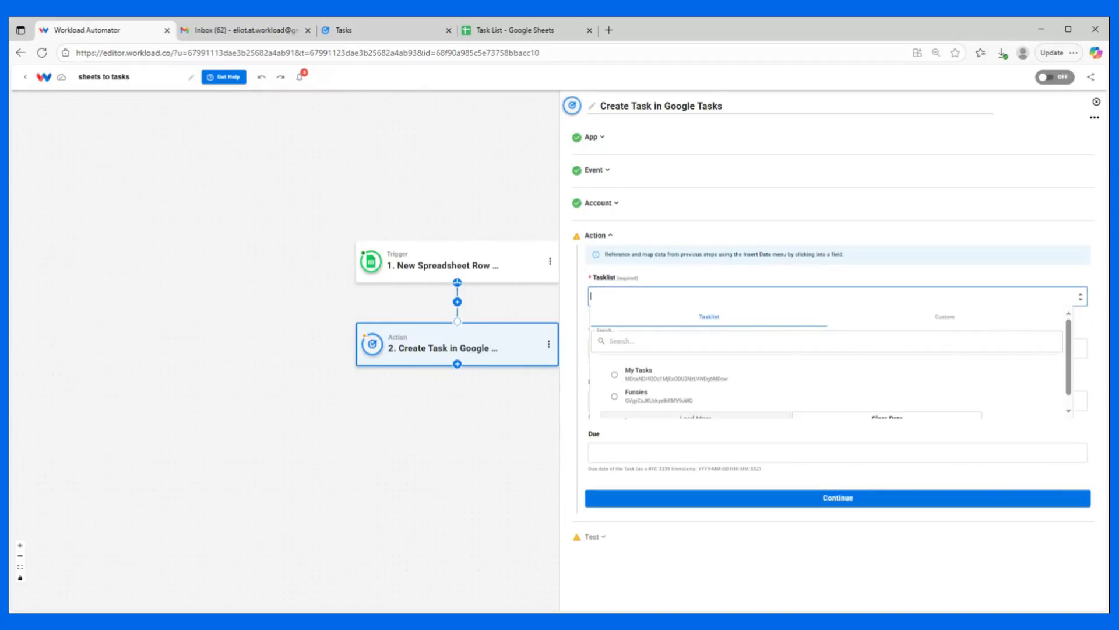
left_click(649, 382)
left_click(649, 383)
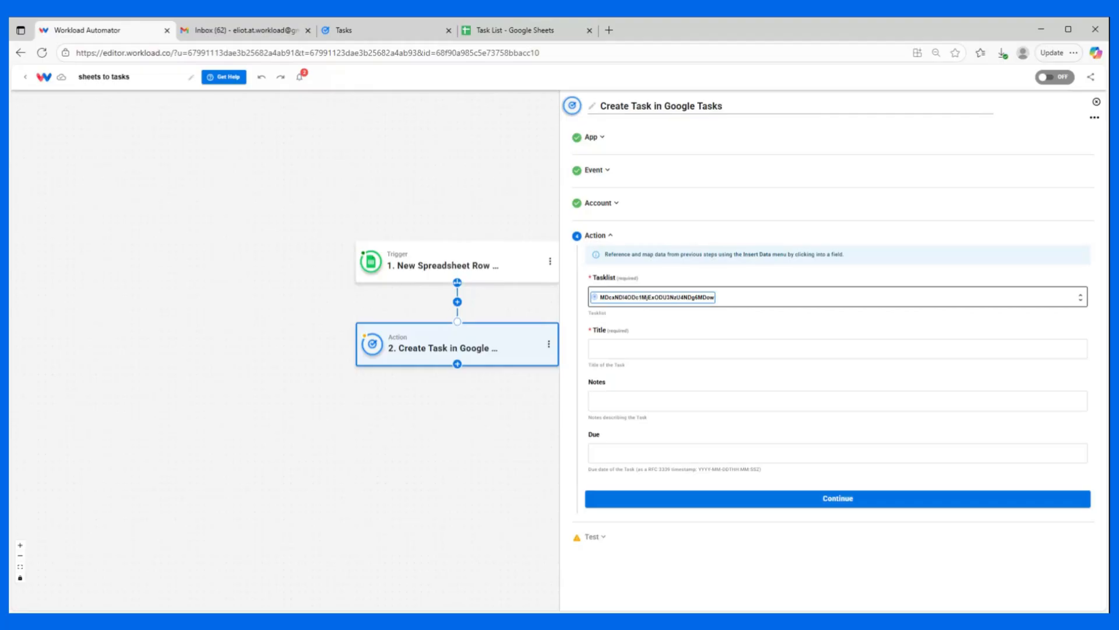
Map the spreadsheet row's COL$B to the task's Title and COL$C to its Notes.
left_click(685, 350)
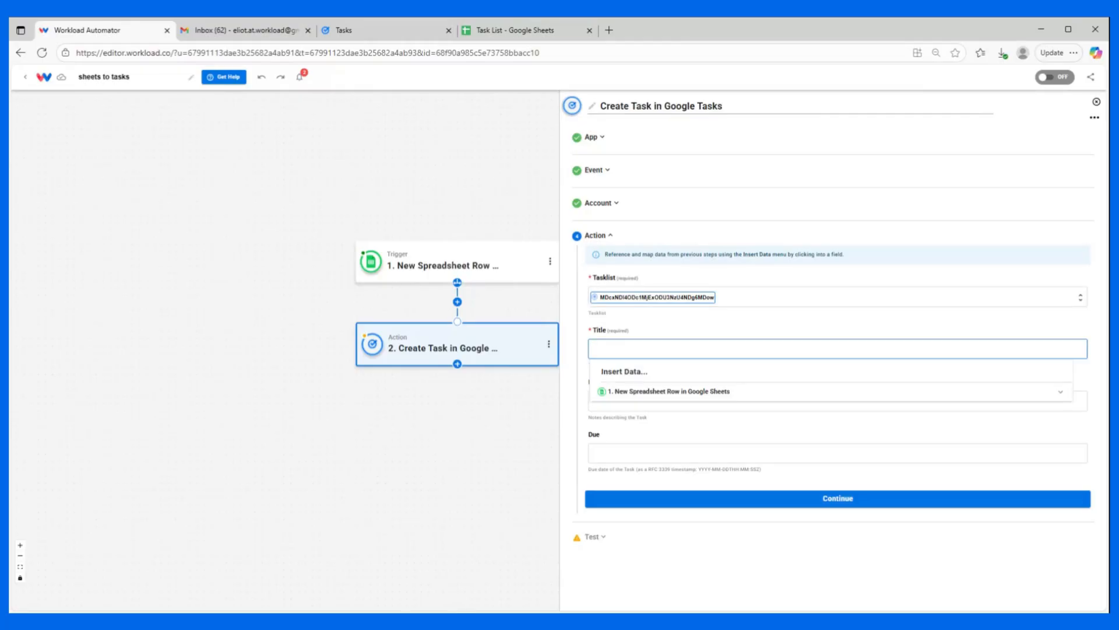
left_click(631, 393)
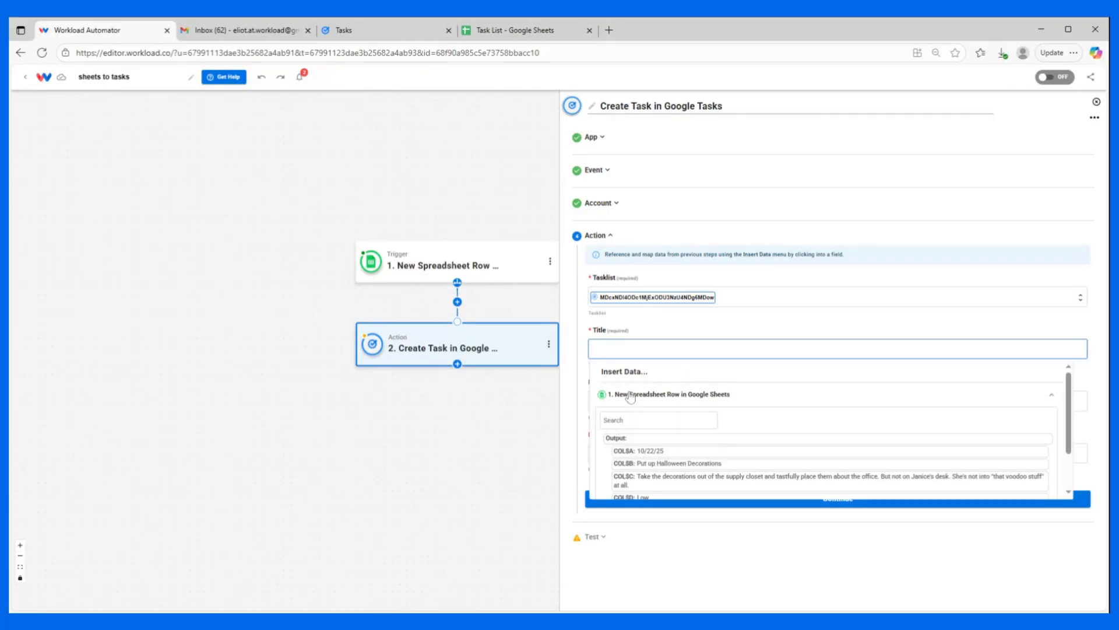
left_click(656, 465)
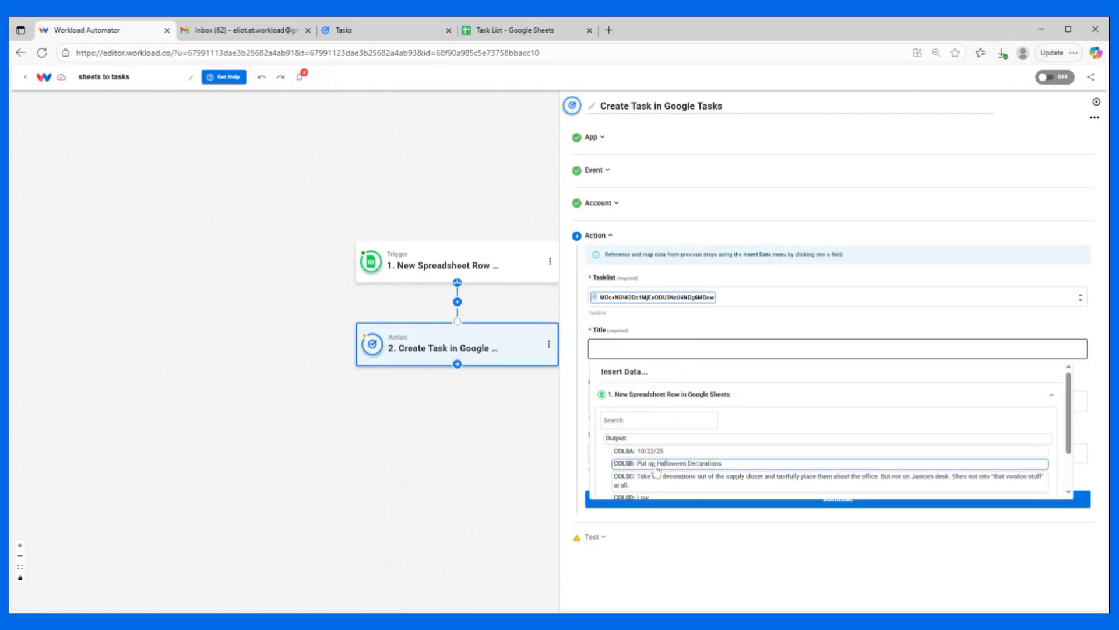
left_click(654, 325)
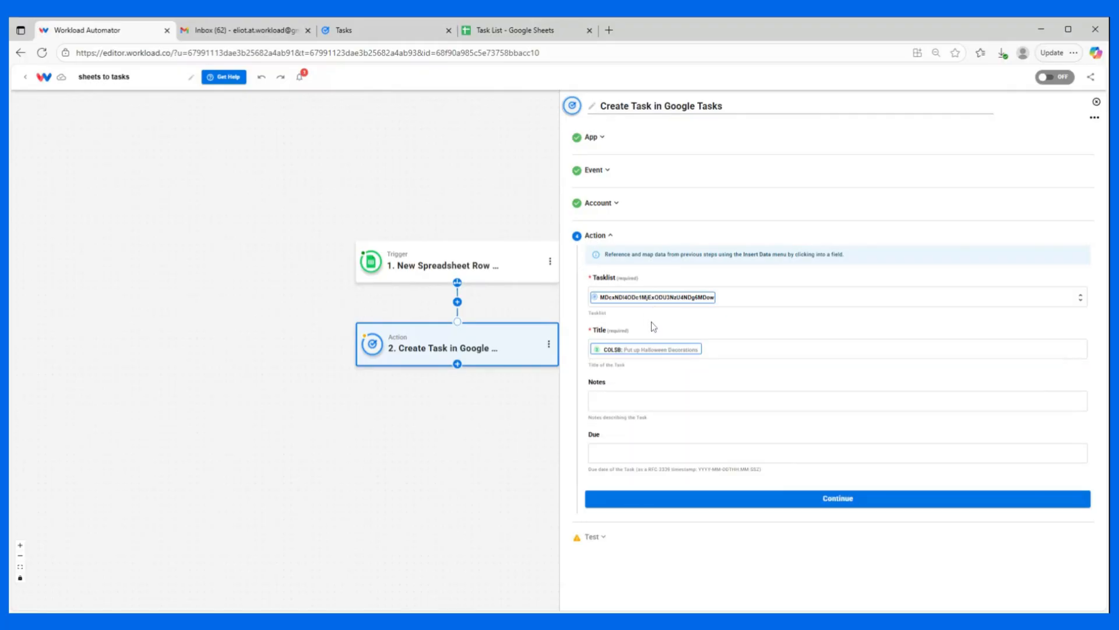
left_click(615, 401)
left_click(631, 445)
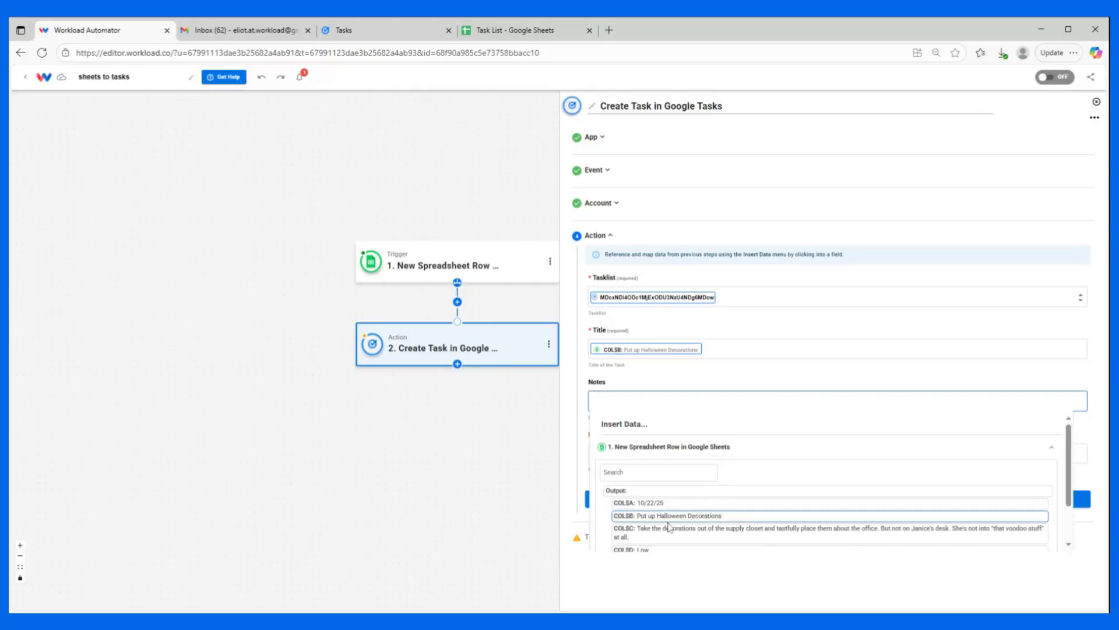
left_click(669, 531)
left_click(646, 384)
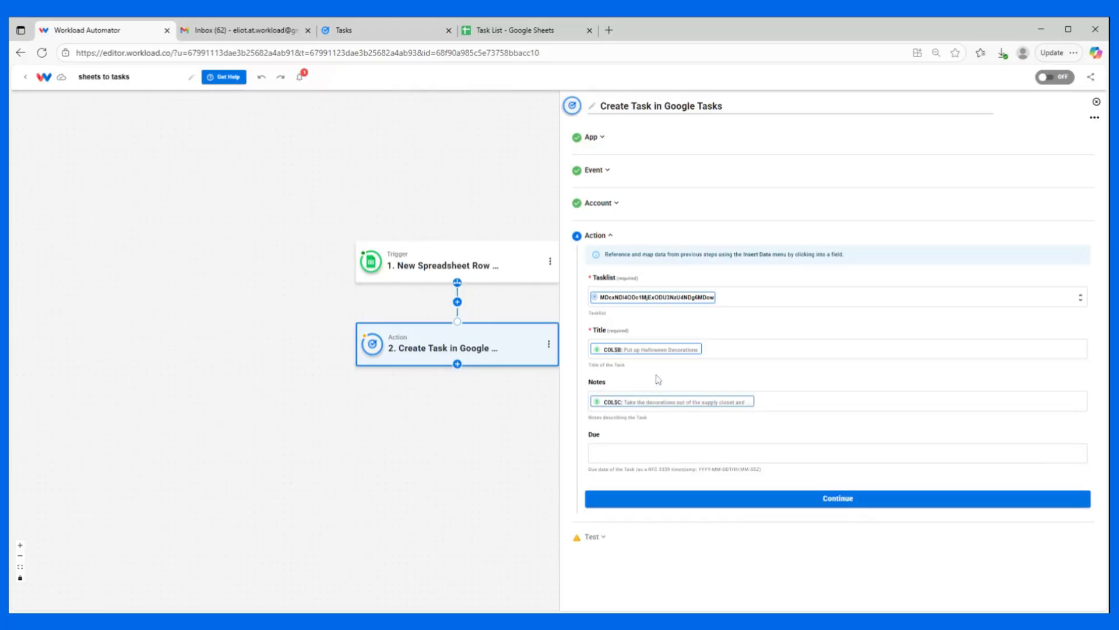
Check the row data available for the Due field and the timestamp format the field requires.
left_click(630, 460)
left_click(722, 458)
left_click(674, 495)
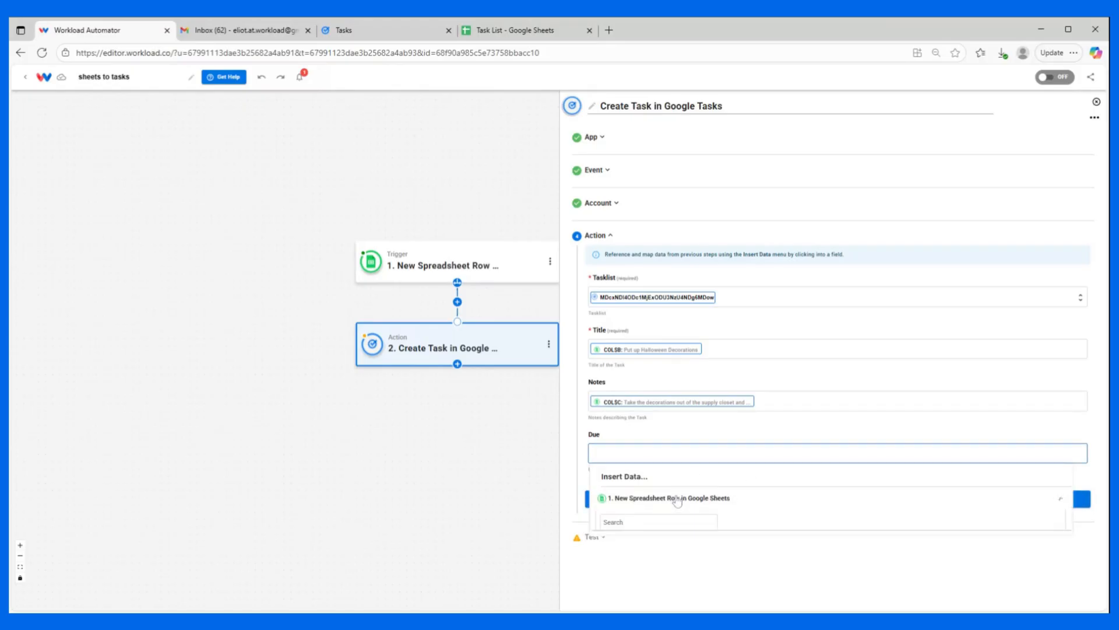
scroll(675, 565, "down", 1)
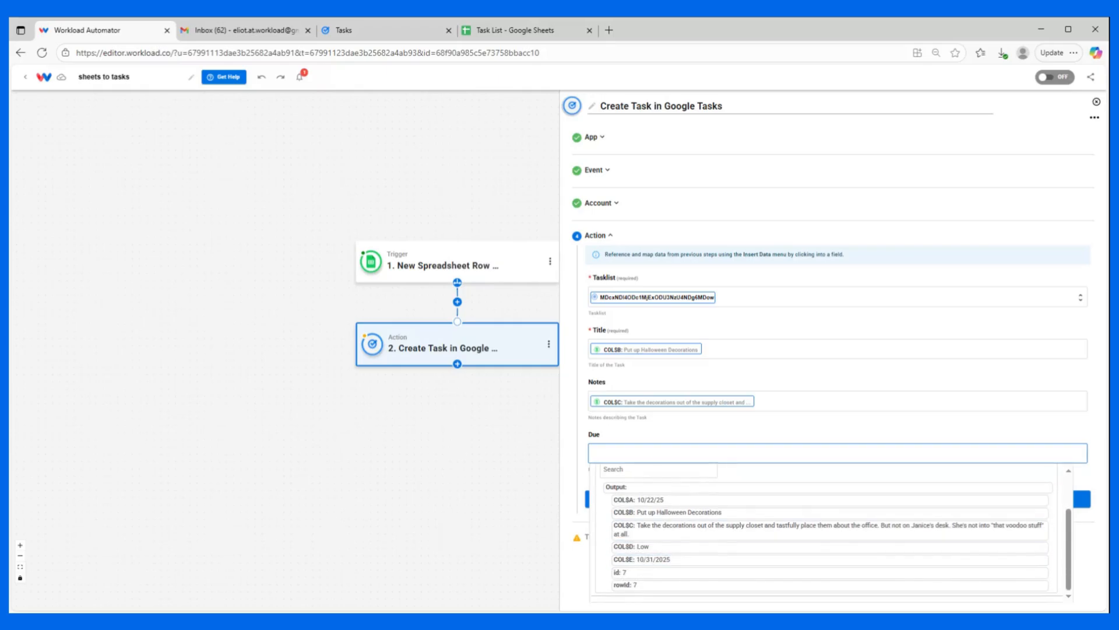
left_click(671, 432)
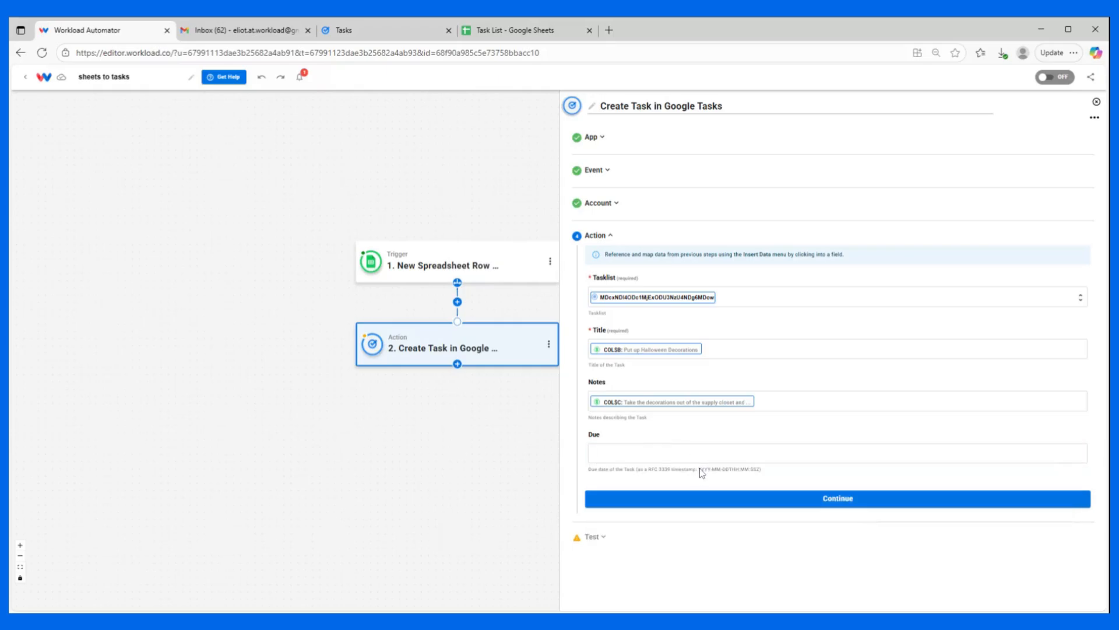
left_click_drag(699, 470, 760, 475)
Insert a new step between the spreadsheet trigger and the Create Task action and open it for setup.
left_click(457, 302)
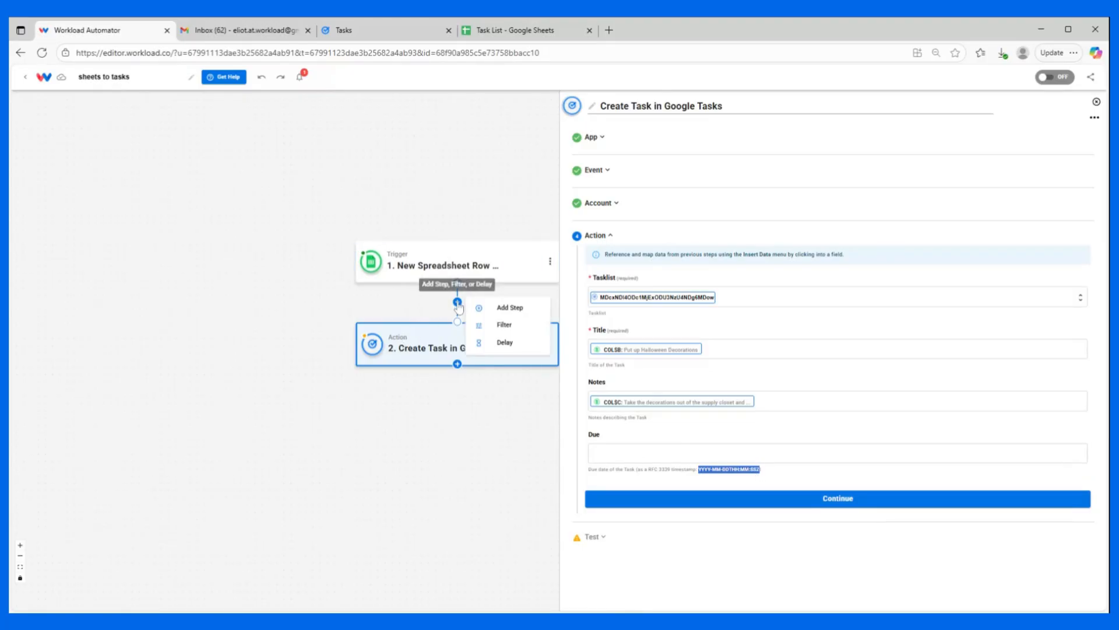
left_click(504, 308)
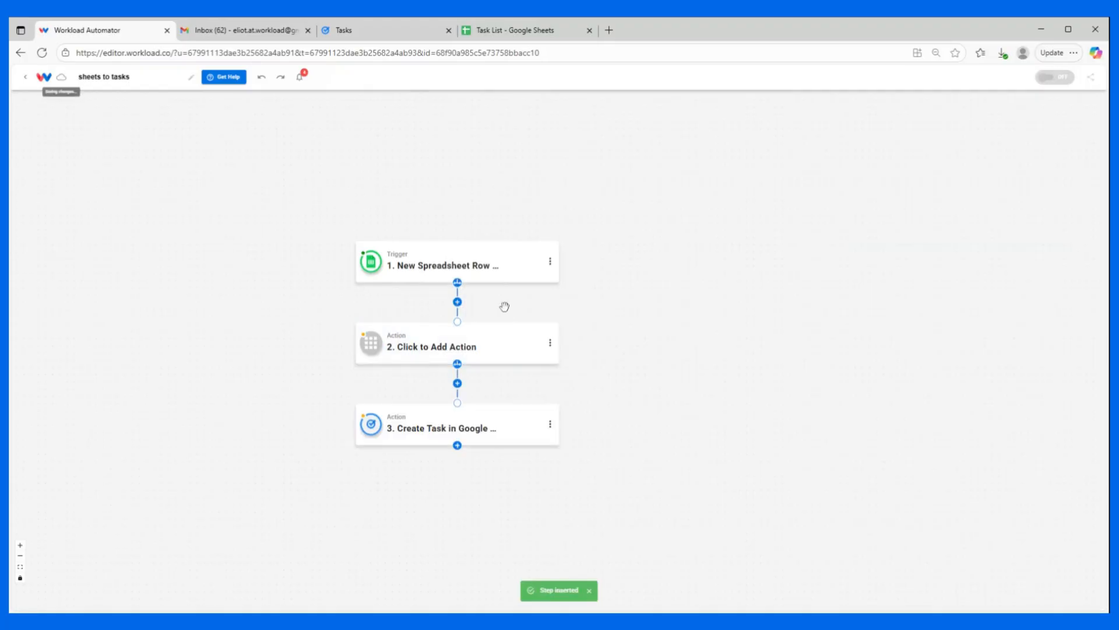
left_click(443, 356)
left_click(441, 356)
left_click(441, 355)
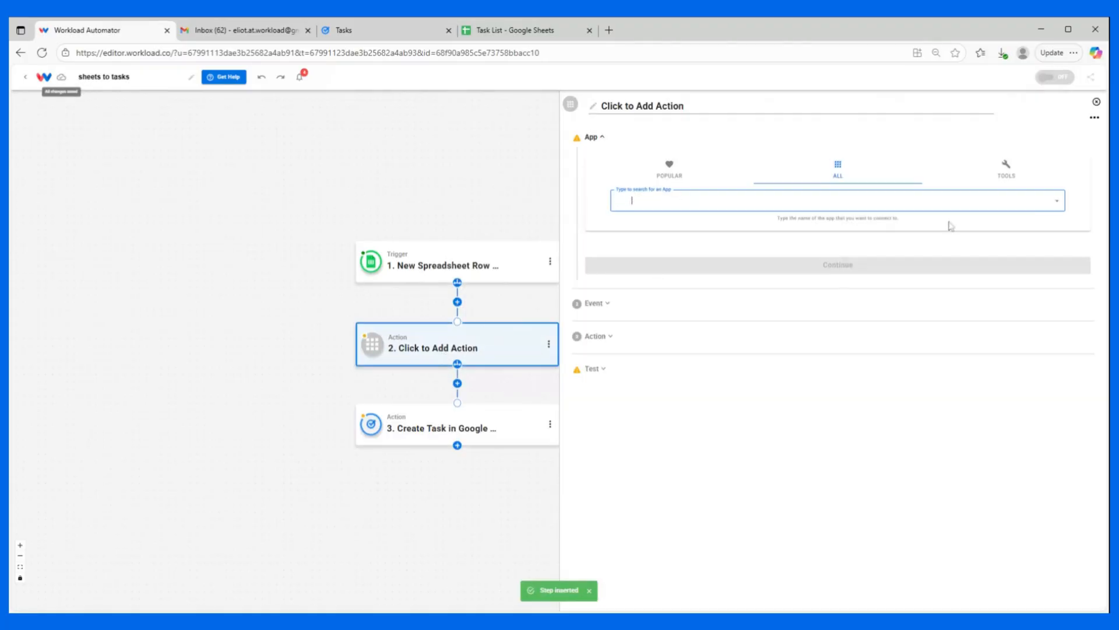
Set the inserted step to the AI Wizard by Workload tool with the Prompt Your Data event.
left_click(1006, 171)
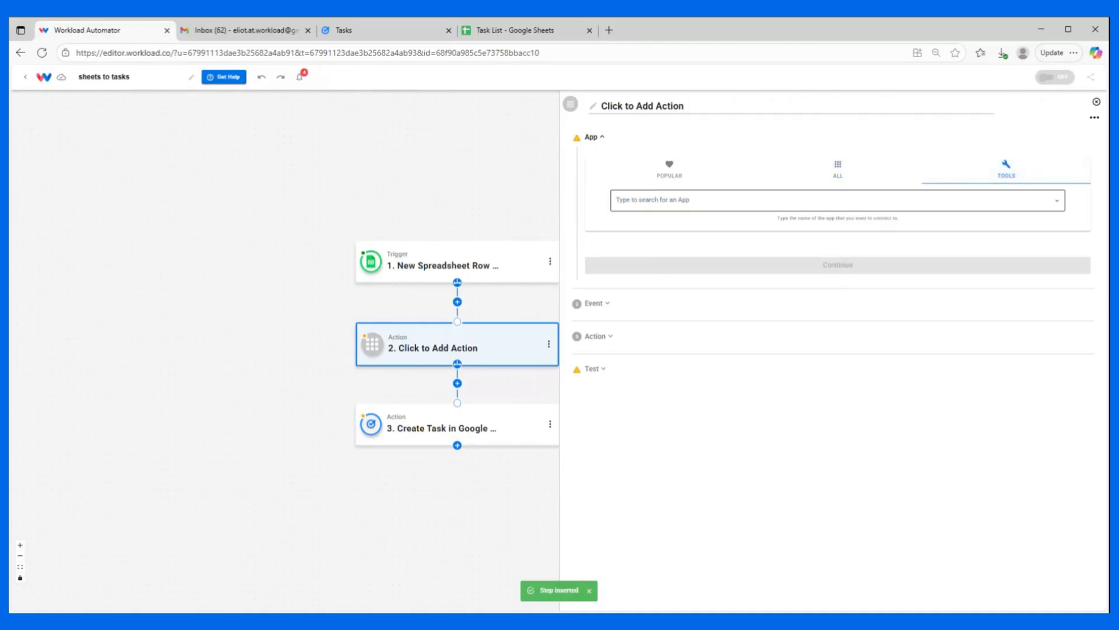
left_click(632, 246)
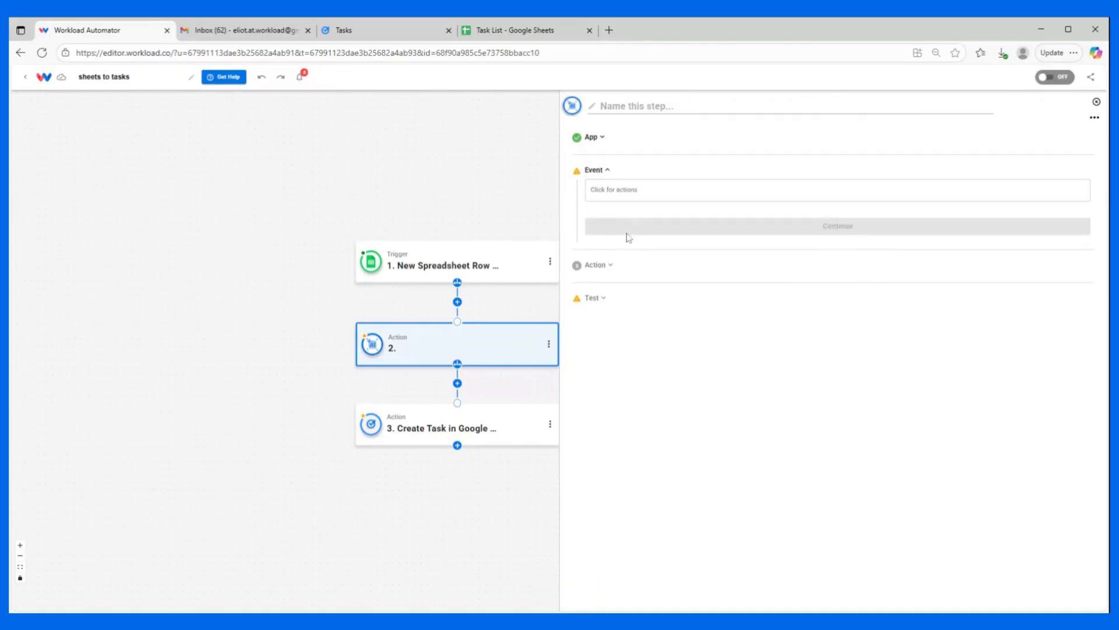
left_click(634, 191)
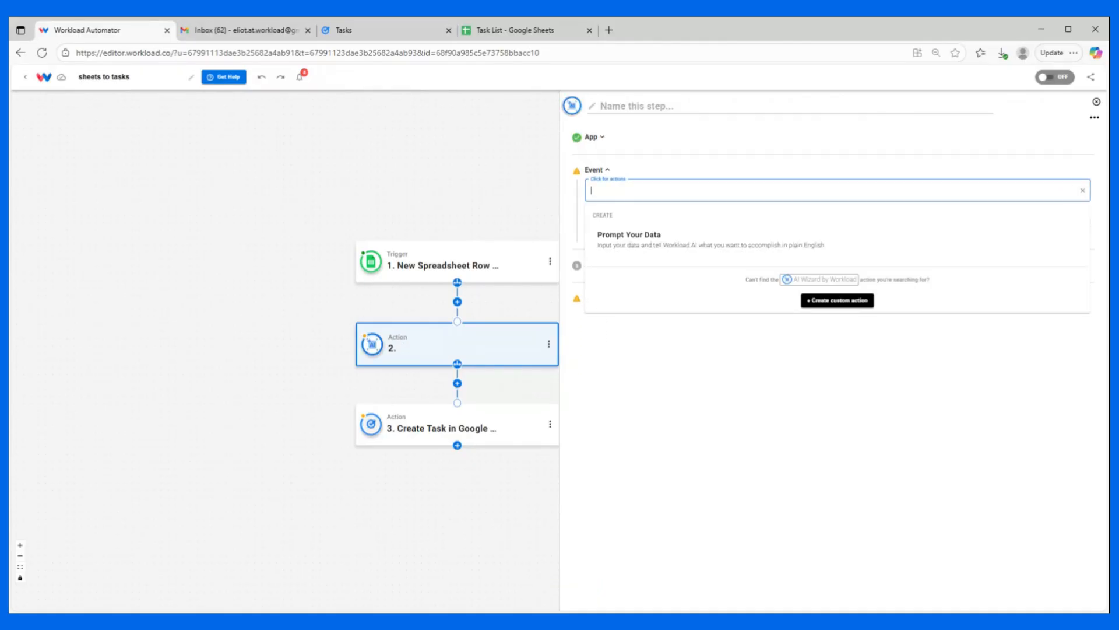
left_click(625, 247)
left_click(632, 232)
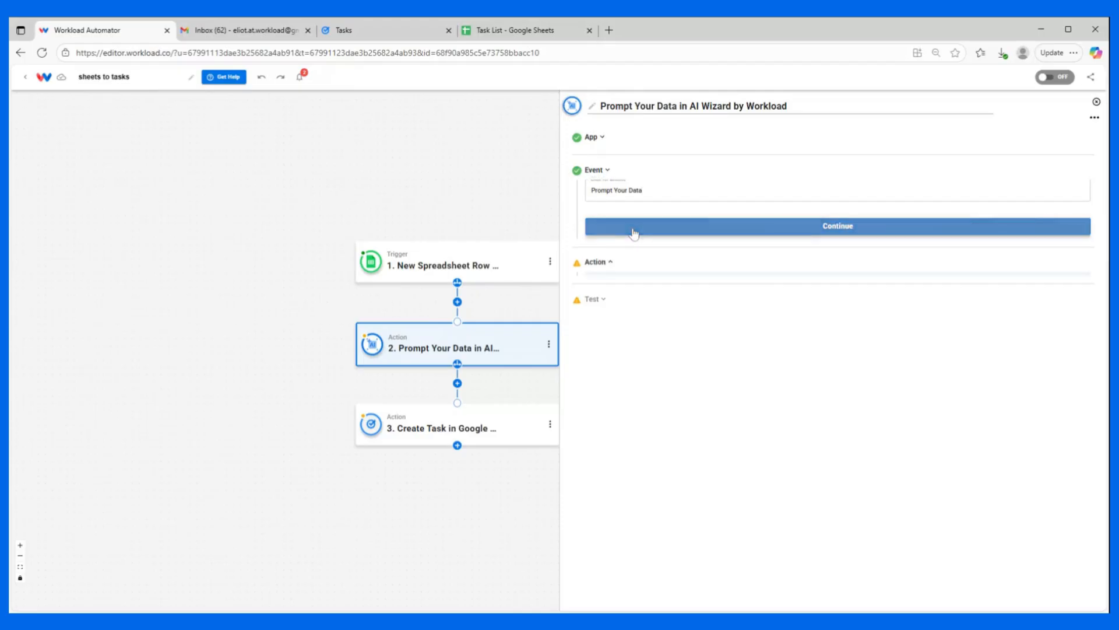
Map the spreadsheet row's COL$E due date into the AI step's Input Data field.
left_click(627, 263)
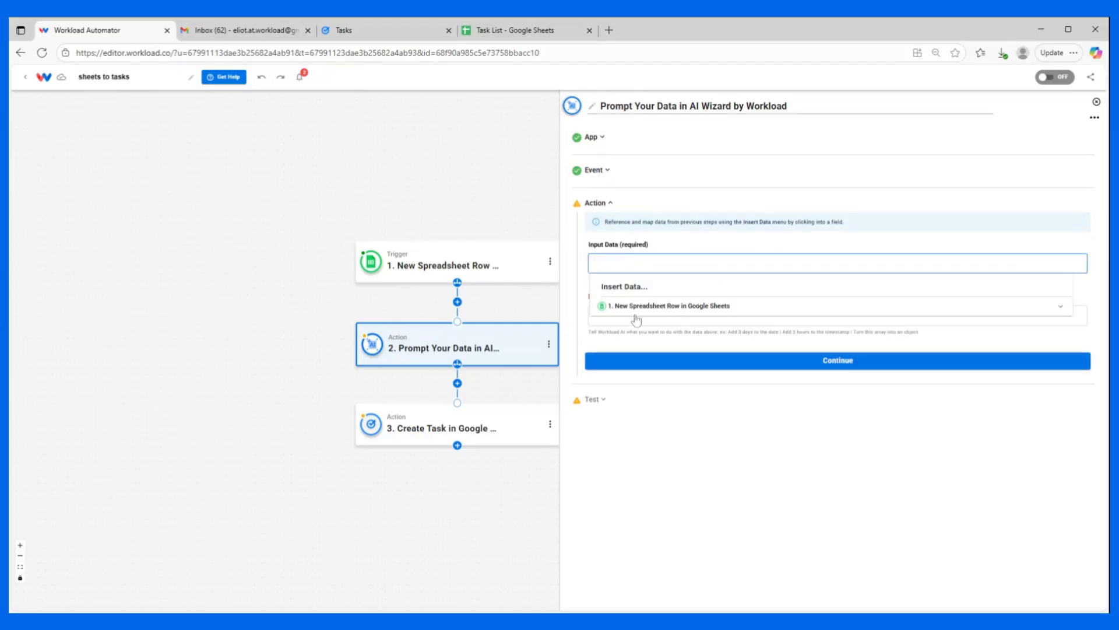
left_click(635, 315)
scroll(634, 378, "down", 1)
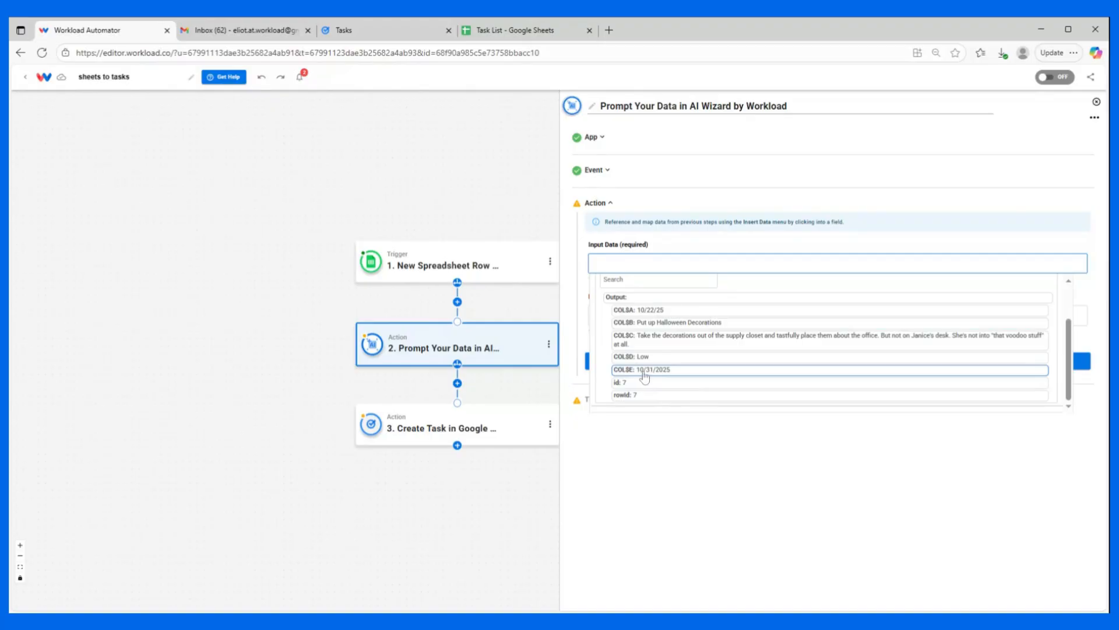
left_click(645, 372)
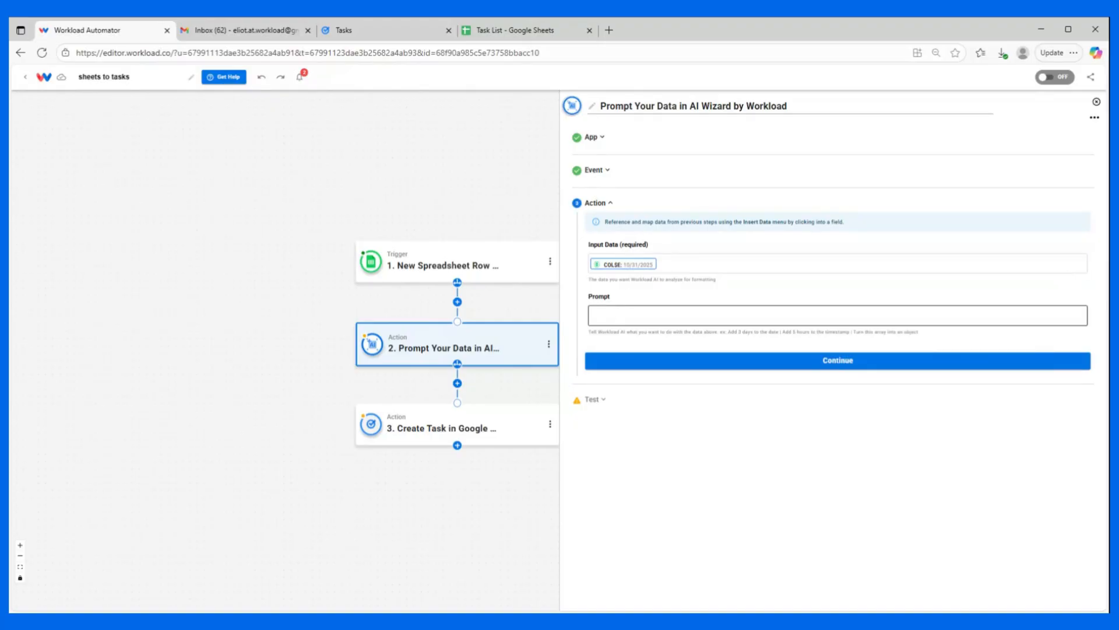
Set the AI step's Prompt to "convert to YYYY-MM-DDTHH:MM:SSZ".
left_click(591, 315)
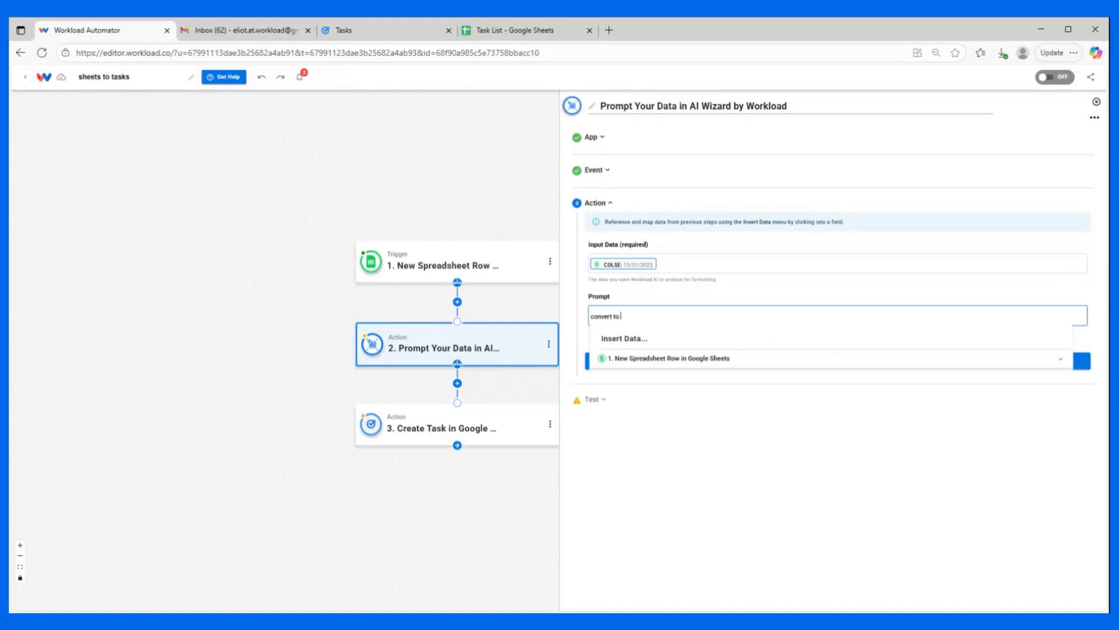
type("convert to")
type("YYYY-MM-DDTHH:MM:SSZ")
left_click(684, 296)
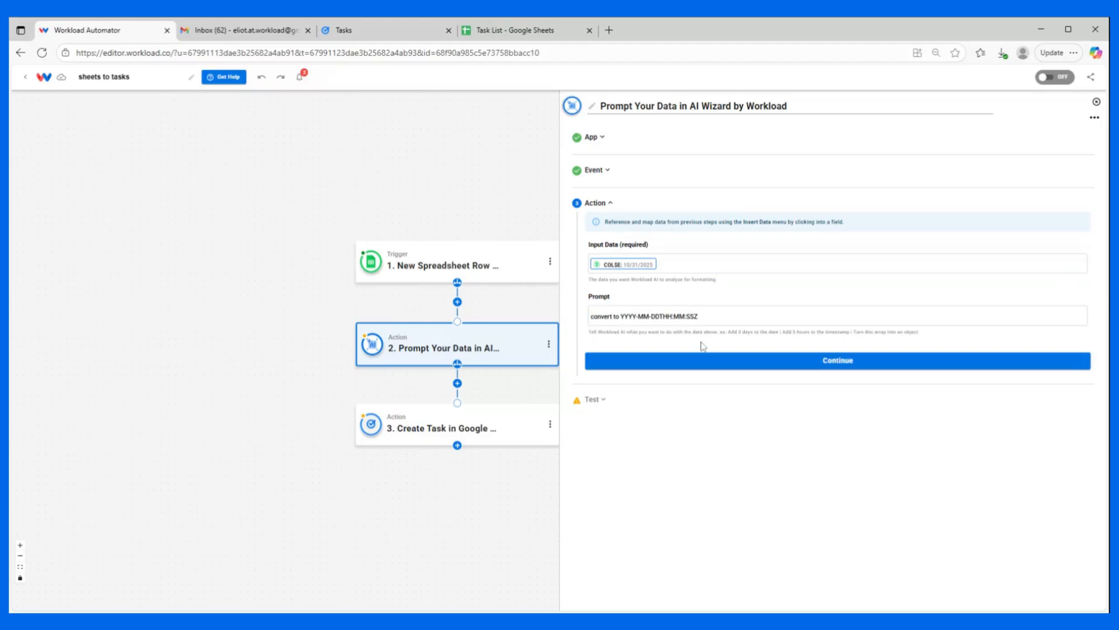
Test the Prompt Your Data action with the sample date and finish the AI step's setup.
left_click(716, 366)
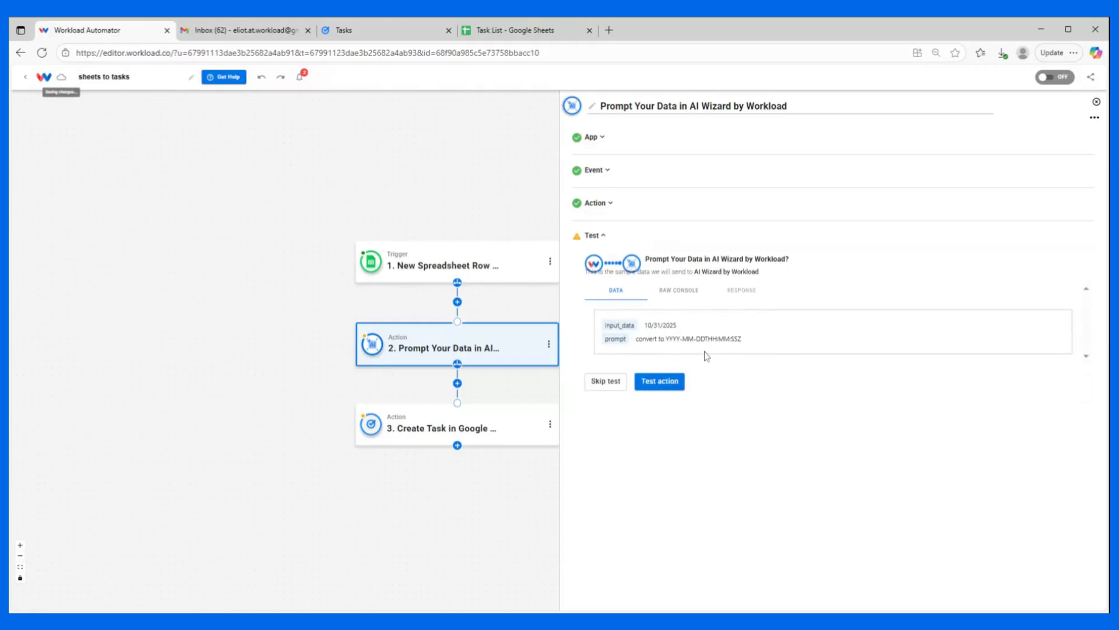
left_click(670, 383)
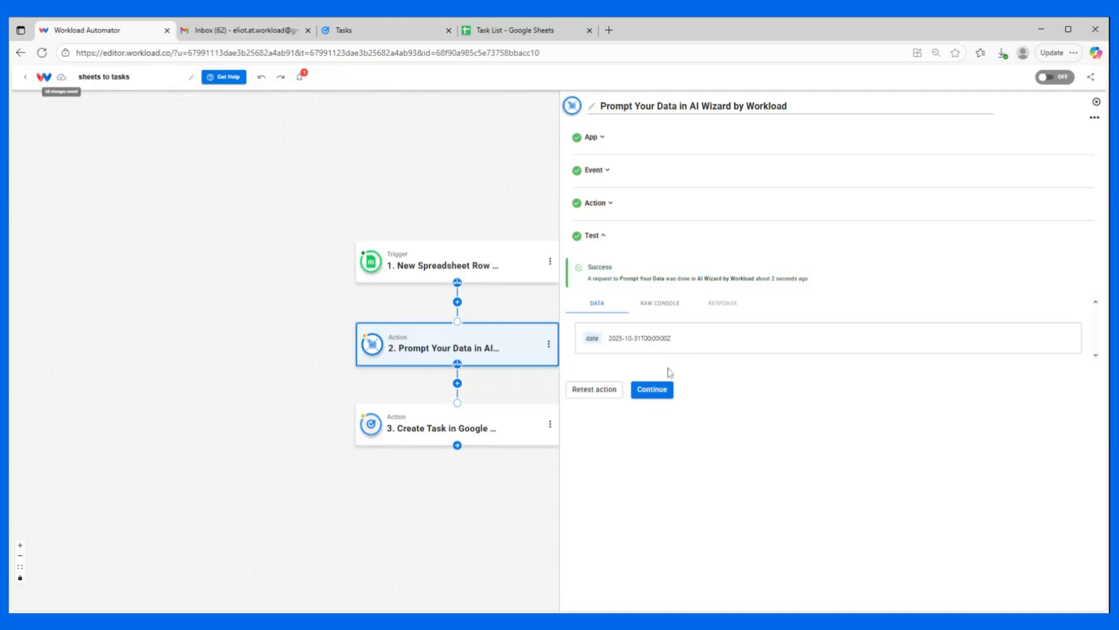
left_click(658, 389)
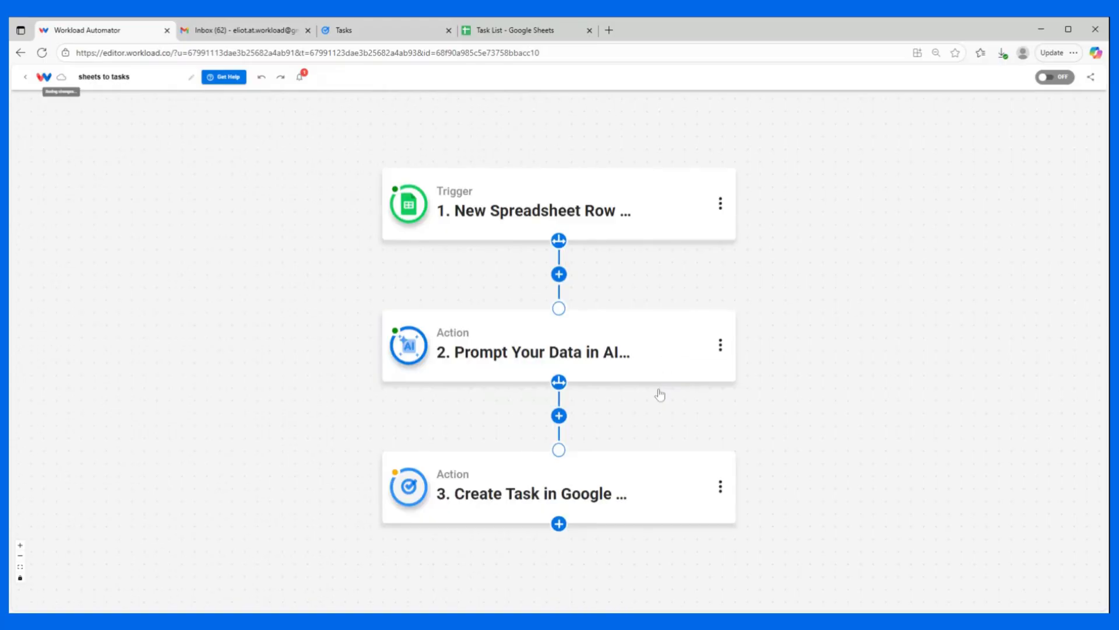
Map the date output of the AI Wizard step to the Due field of the Create Task action.
left_click(528, 499)
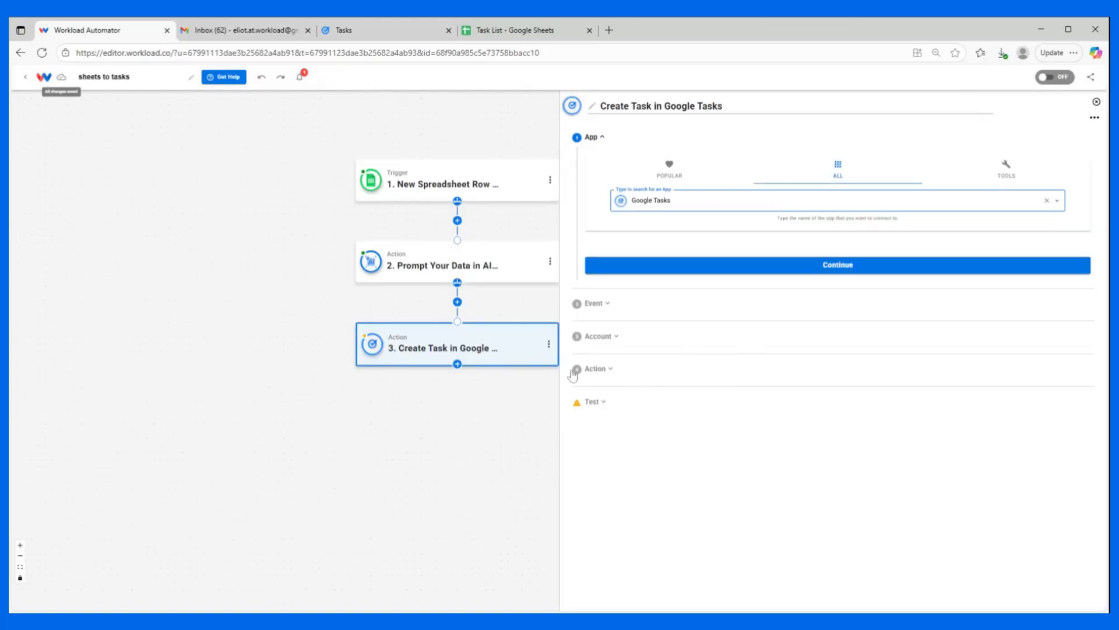
left_click(629, 369)
left_click(642, 453)
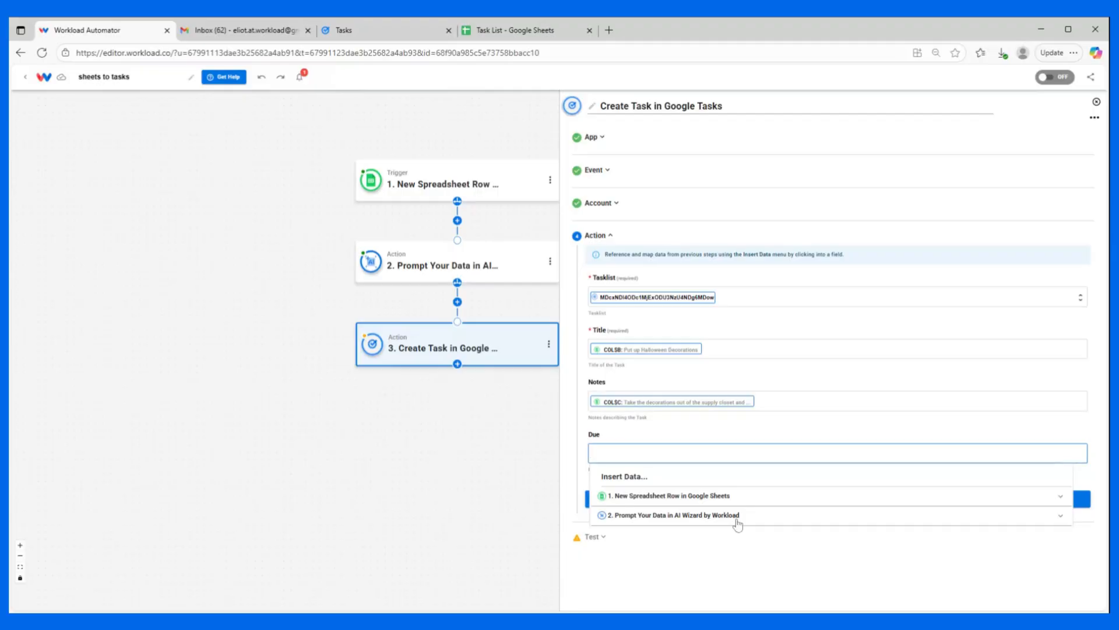
left_click(663, 519)
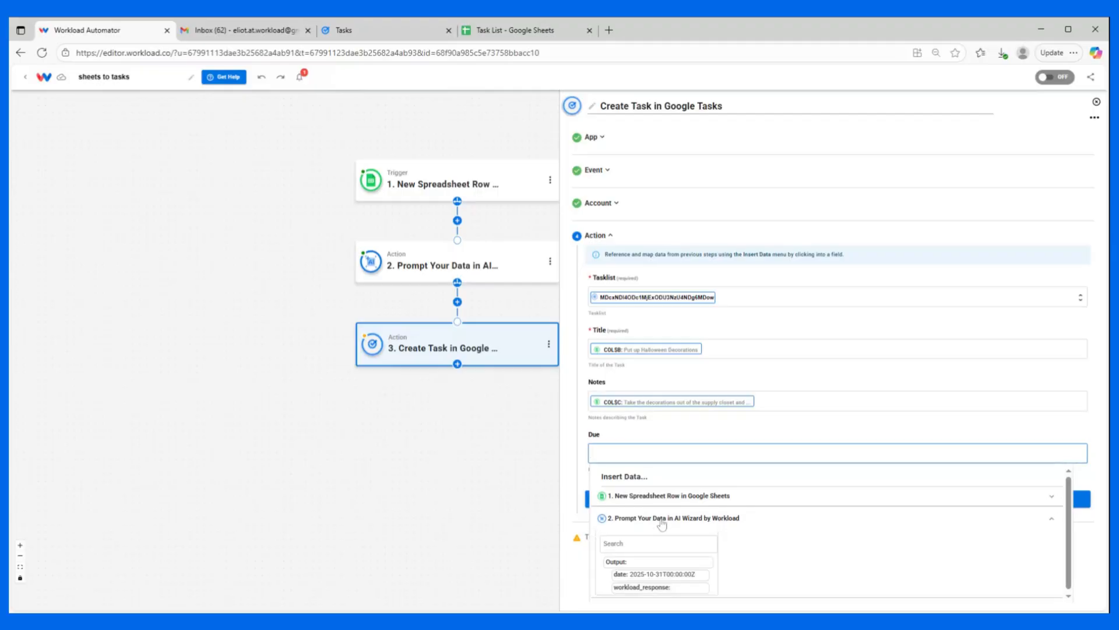
left_click(643, 574)
left_click(659, 441)
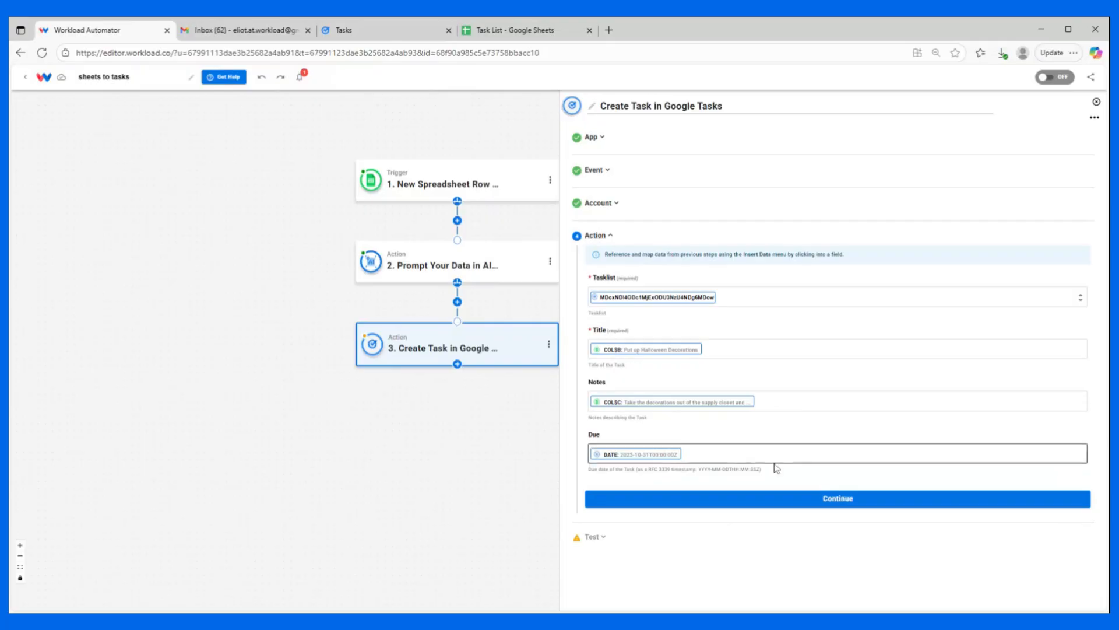
Test the Create Task action with the mapped sample data, review the returned fields and finish its setup.
left_click(814, 497)
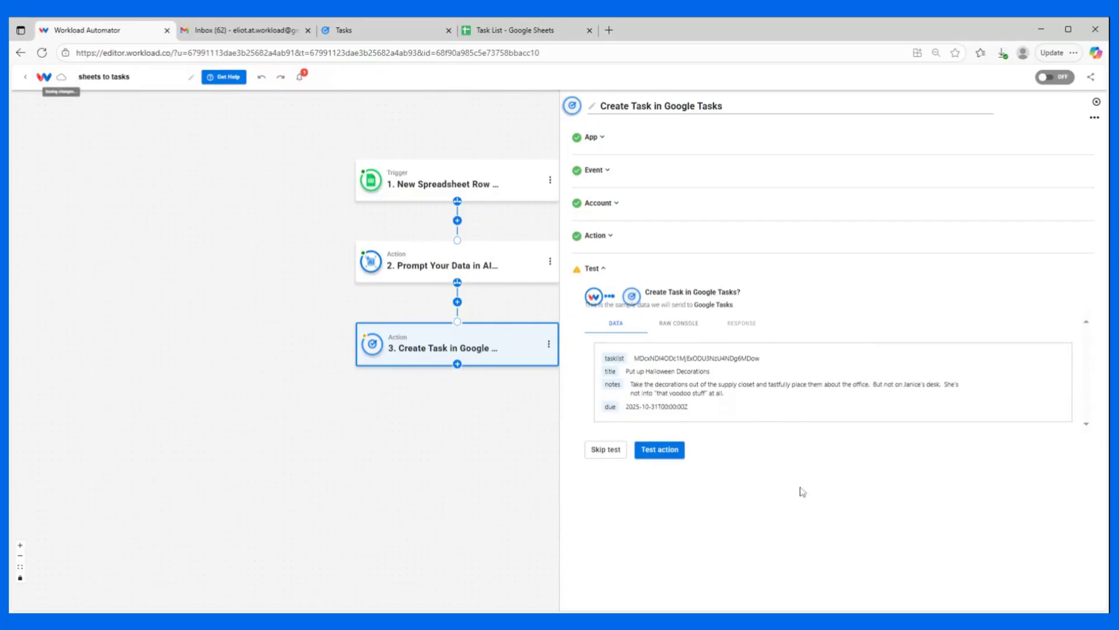
left_click(661, 449)
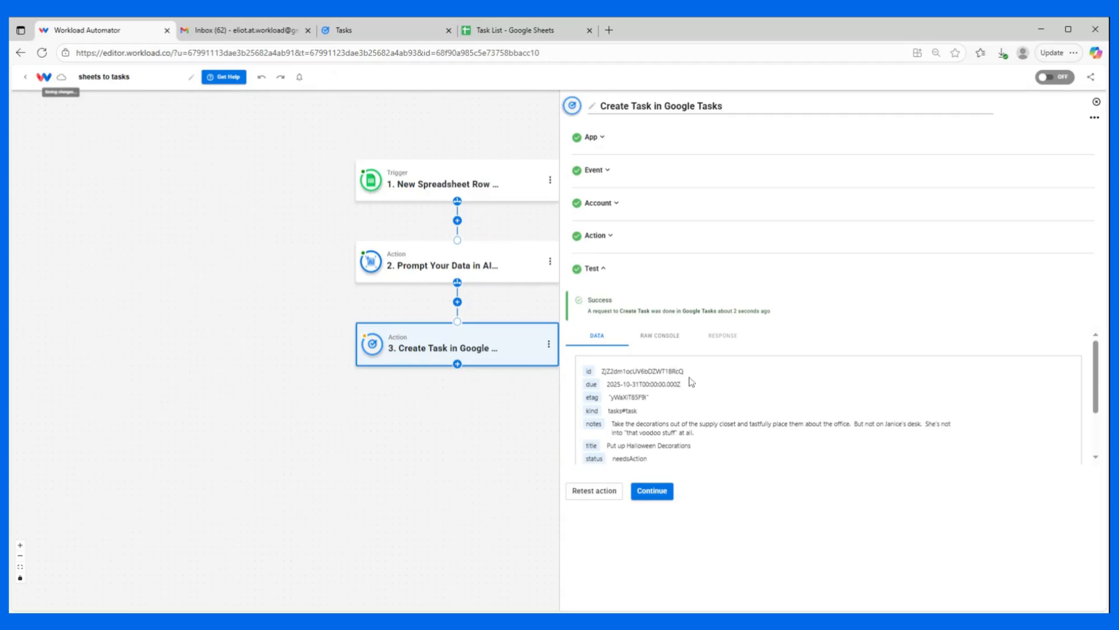
scroll(685, 391, "down", 2)
left_click(652, 490)
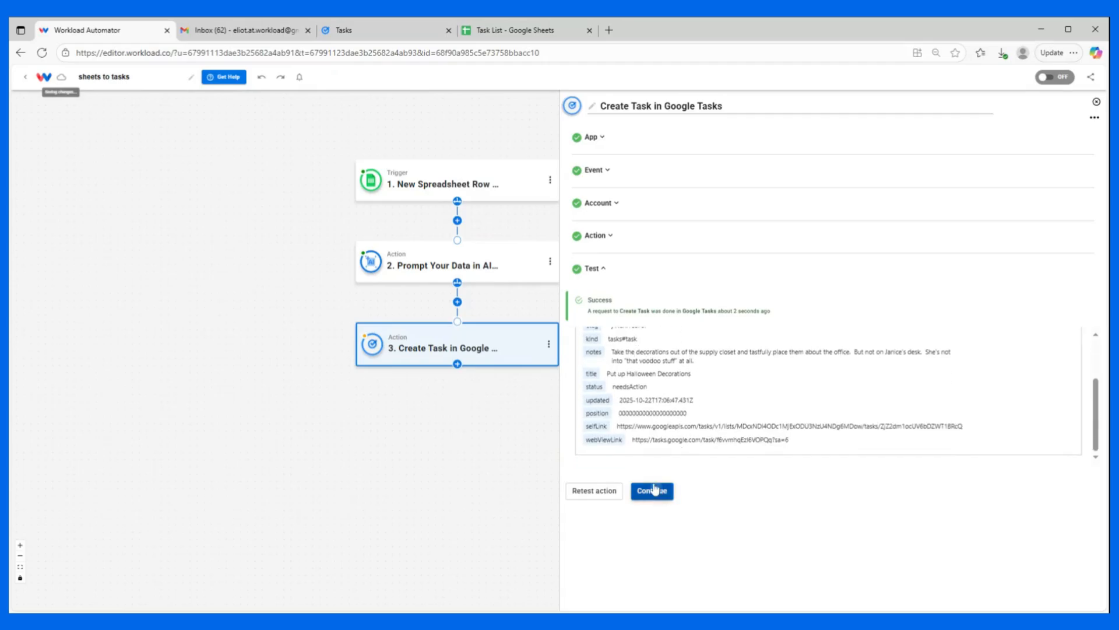
Check the test task in Google Tasks, and turn on the sheets to tasks workflow back in Workload.
left_click(365, 36)
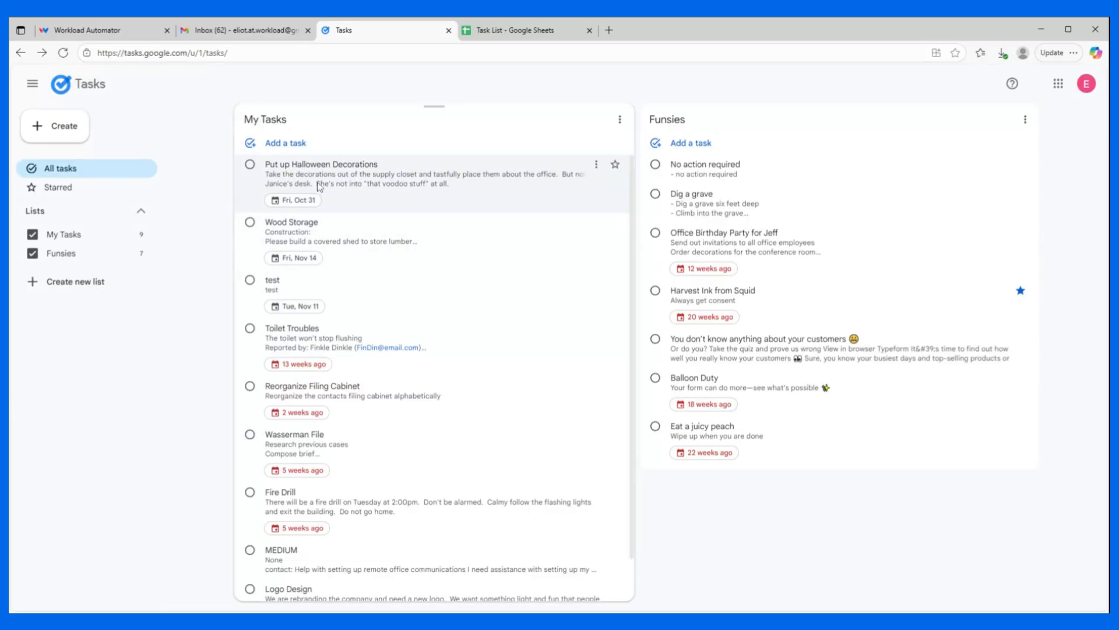
key("ctrl+1")
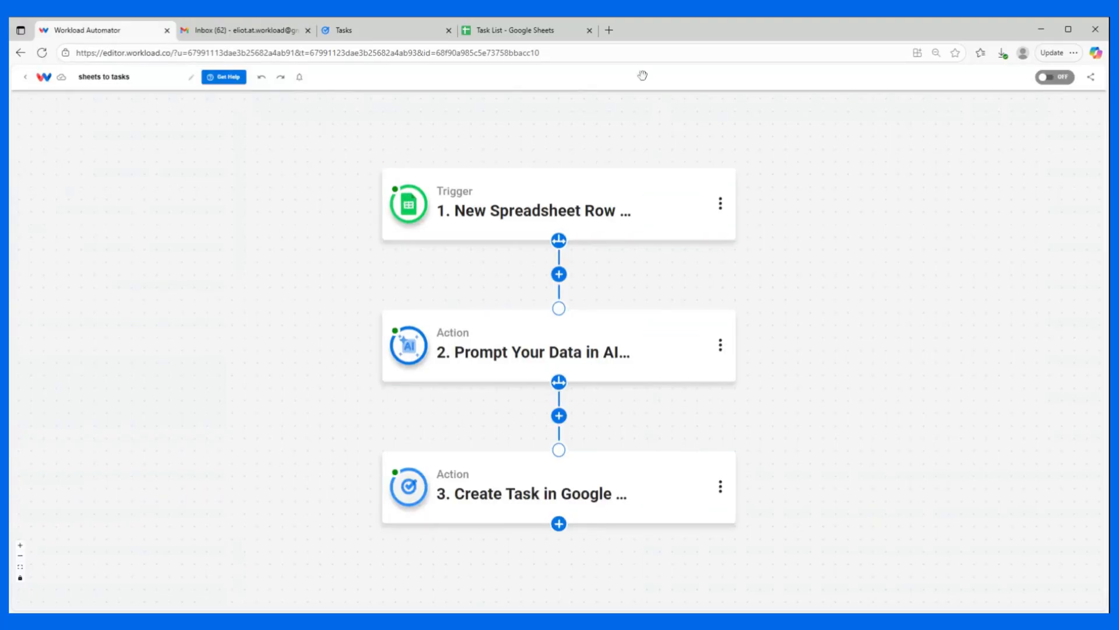
left_click(1055, 78)
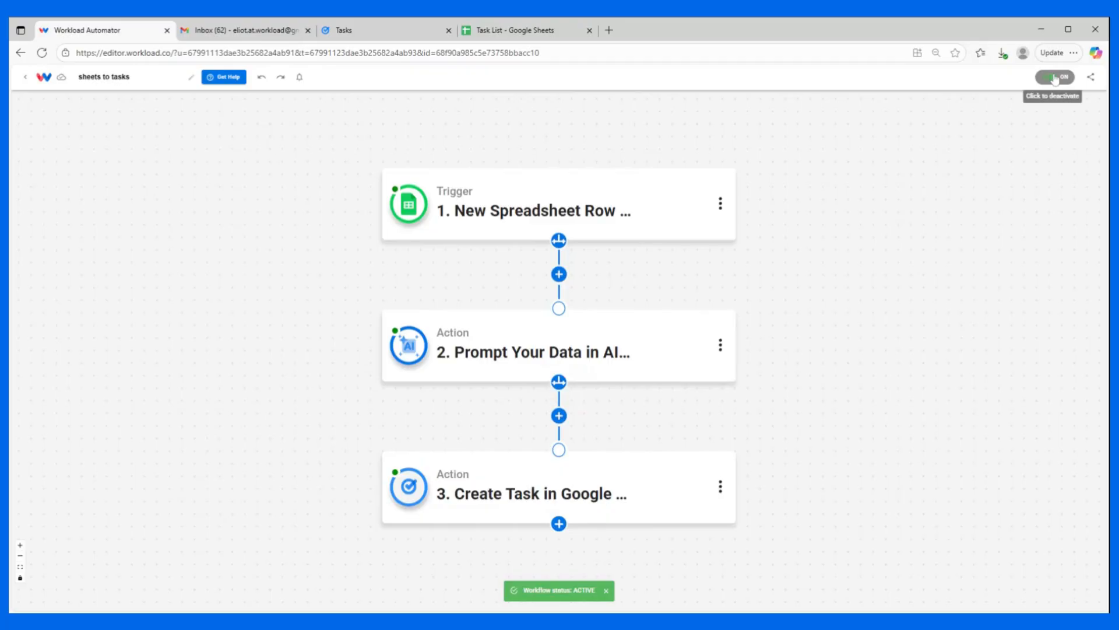